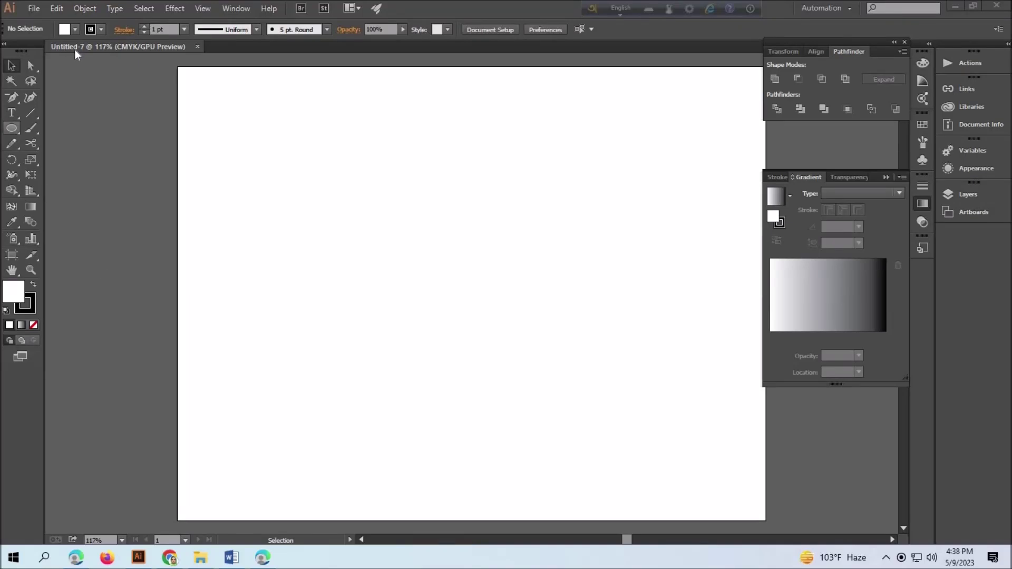
Step: Draw an unfilled six-sided polygon with a 1 pt black stroke
click(7, 43)
drag(11, 128, 53, 174)
click(526, 338)
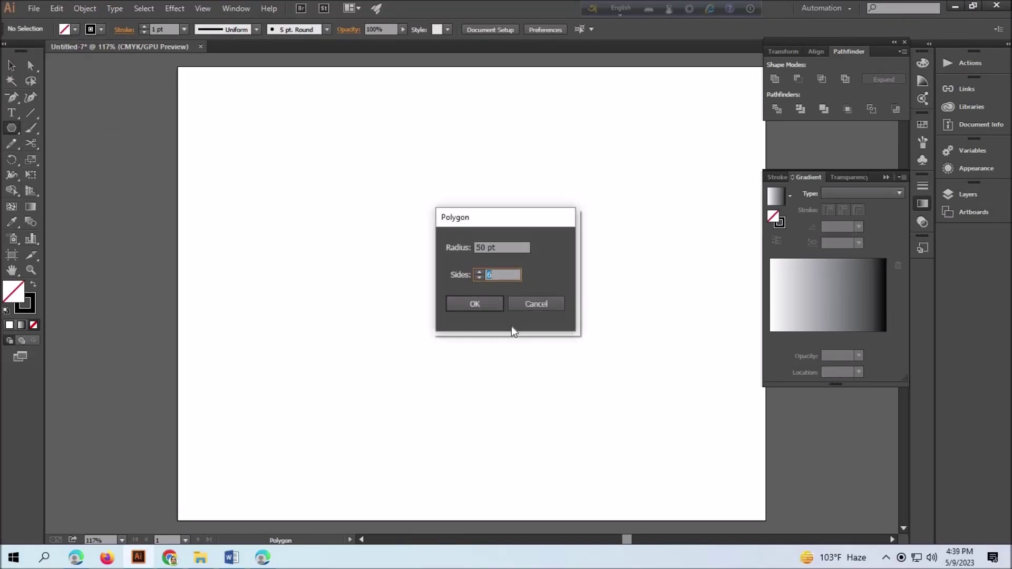
key(Return)
click(184, 29)
click(201, 101)
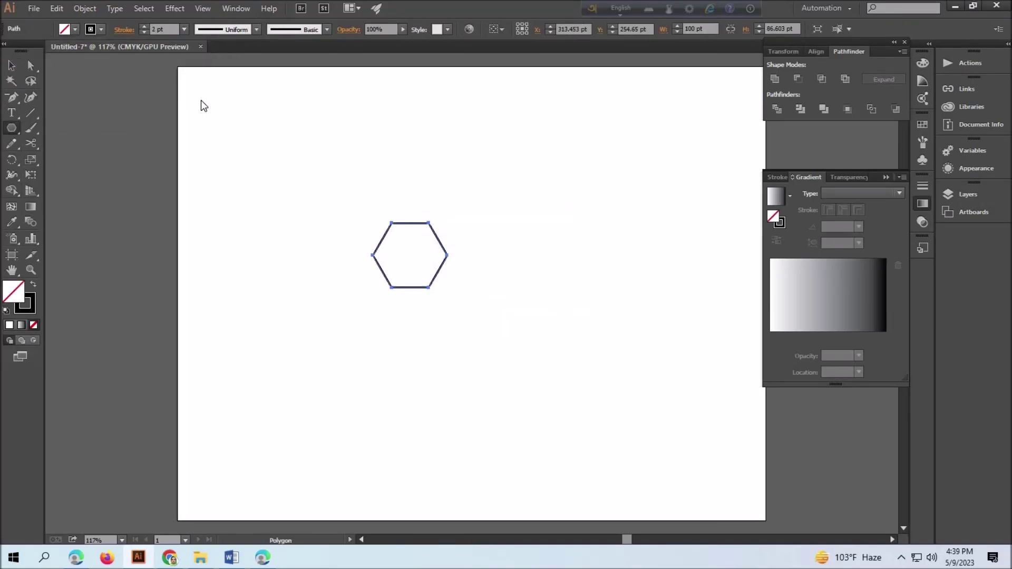
click(185, 29)
click(194, 88)
Step: Rotate the hexagon 90° so it points upward
click(11, 66)
right_click(439, 240)
click(648, 428)
text(90)
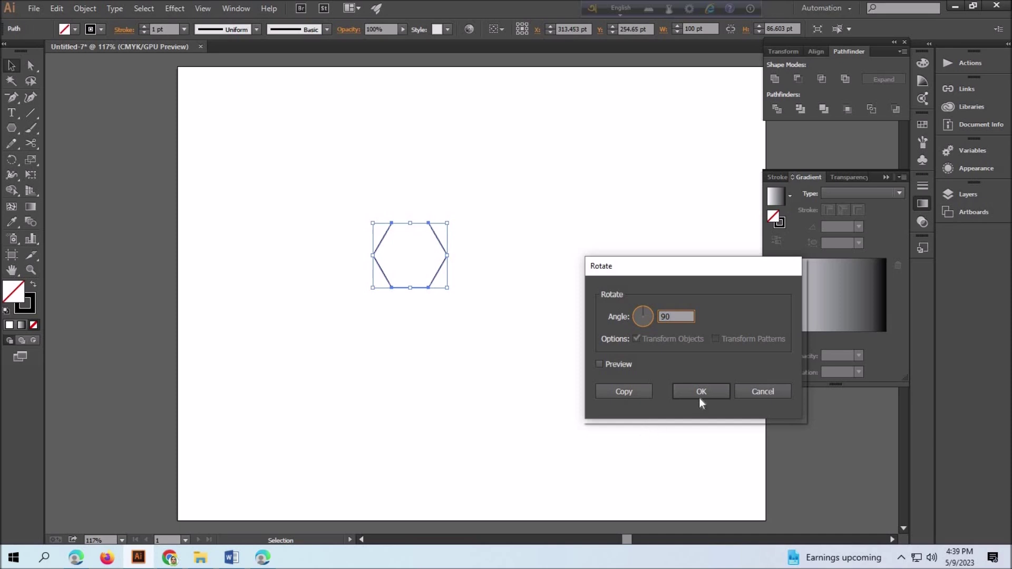
click(701, 394)
Step: Zoom to 300% and show the rulers
click(122, 541)
click(138, 328)
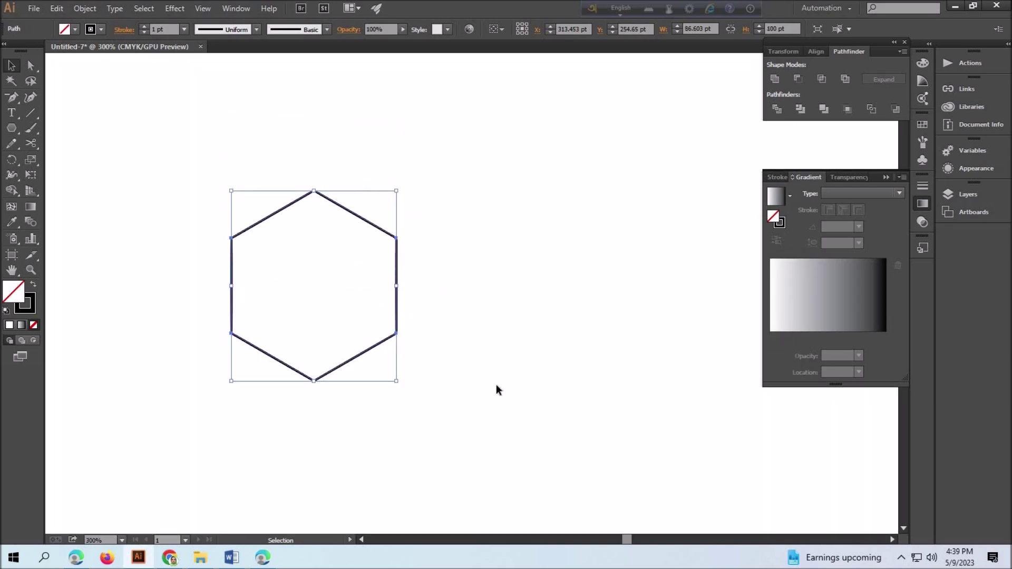
click(202, 9)
click(422, 292)
Step: Drag two horizontal and two vertical guides onto the hexagon's top, bottom and side edges
drag(358, 59, 347, 191)
drag(49, 347, 230, 346)
drag(48, 390, 396, 384)
drag(317, 59, 317, 381)
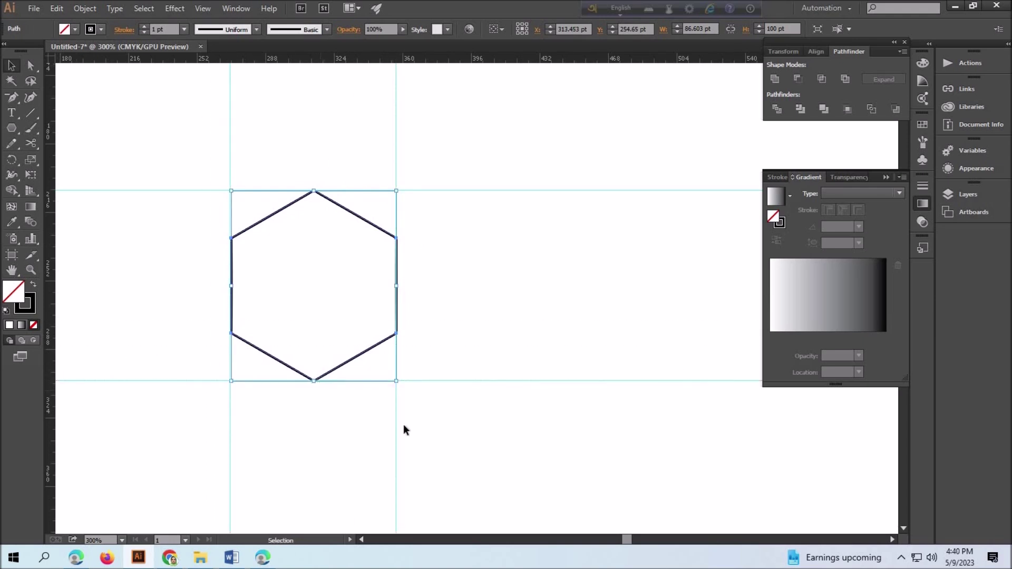
key(backslash)
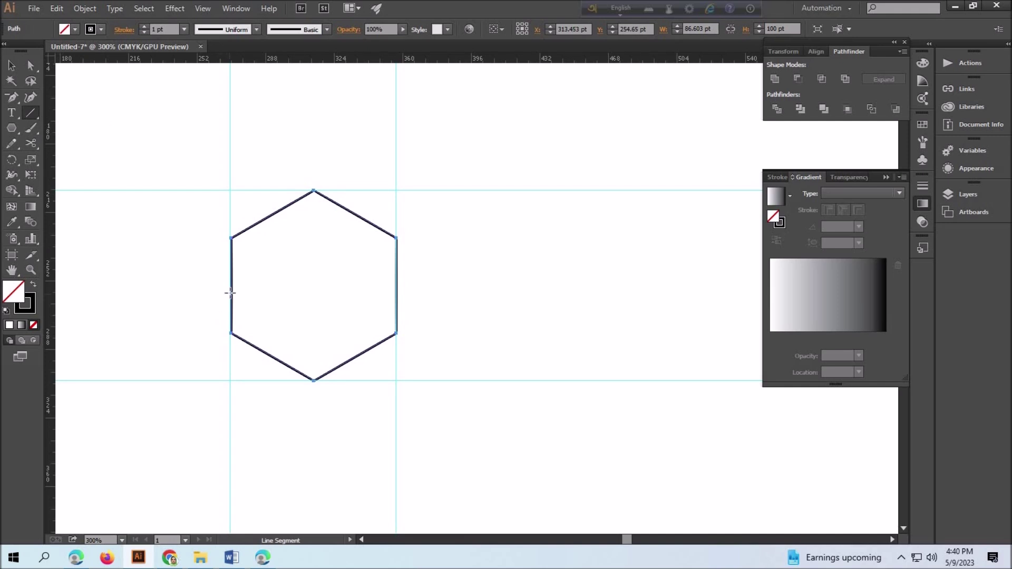
Step: Draw a horizontal line between the vertical guides and scale it to 104.4 pt
drag(231, 156, 397, 156)
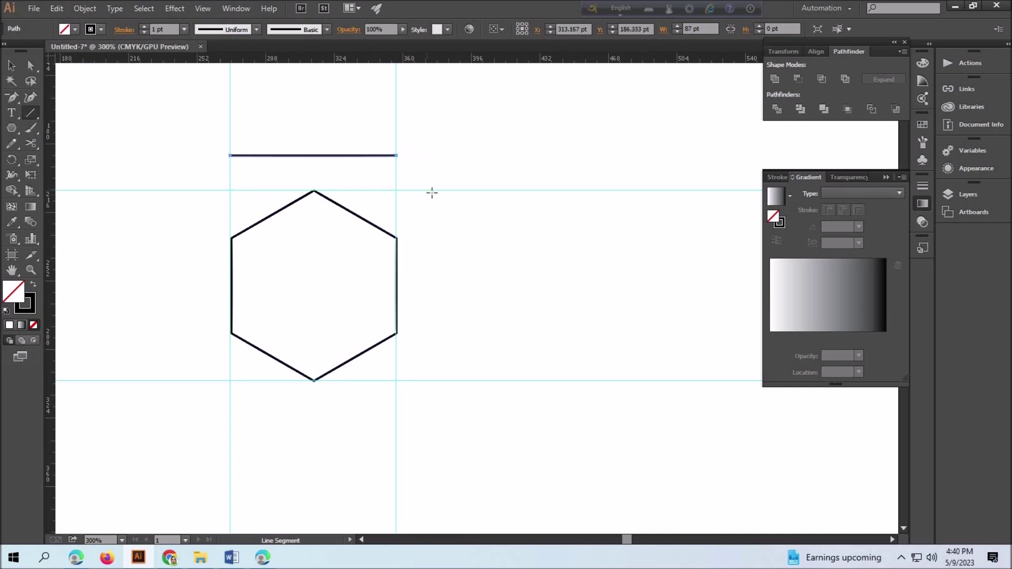
key(r)
alt+click(313, 156)
click(499, 376)
Step: Rotate the line 30° and give it a blue stroke
click(12, 159)
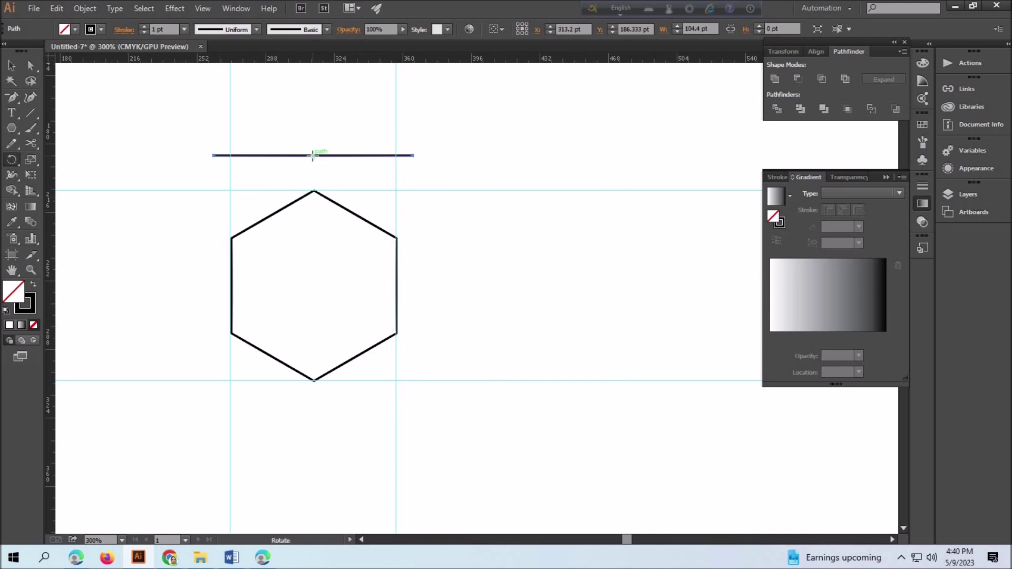
alt+click(314, 156)
text(30)
click(700, 391)
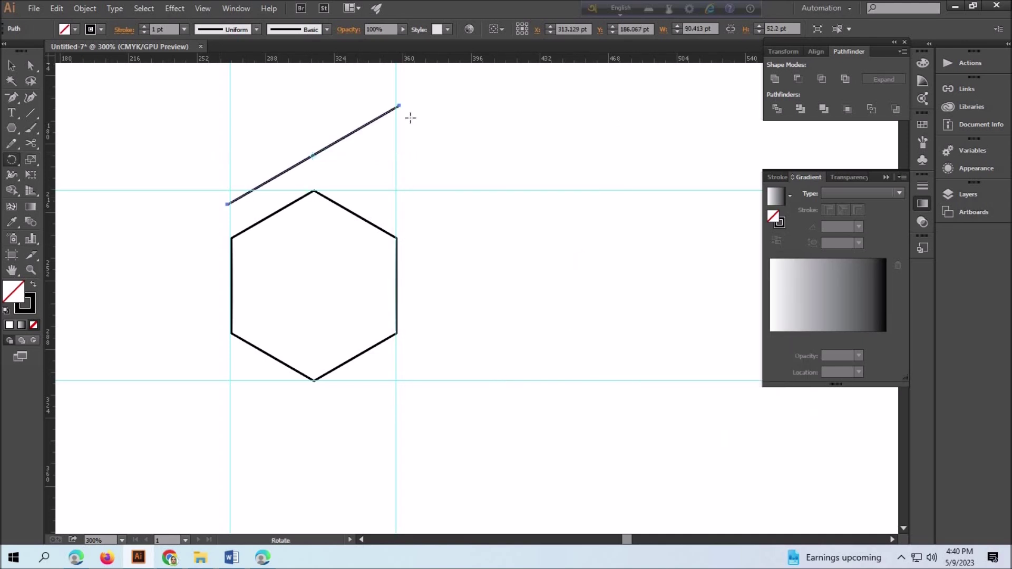
click(91, 29)
click(95, 59)
Step: Move the blue line onto the hexagon's upper-left edge, past the top point
key(v)
mouse_move(332, 146)
mouse_down()
mouse_move(360, 176)
mouse_move(340, 180)
mouse_move(353, 172)
mouse_up()
click(388, 210)
click(481, 287)
click(456, 316)
click(344, 172)
click(469, 312)
drag(349, 170, 354, 167)
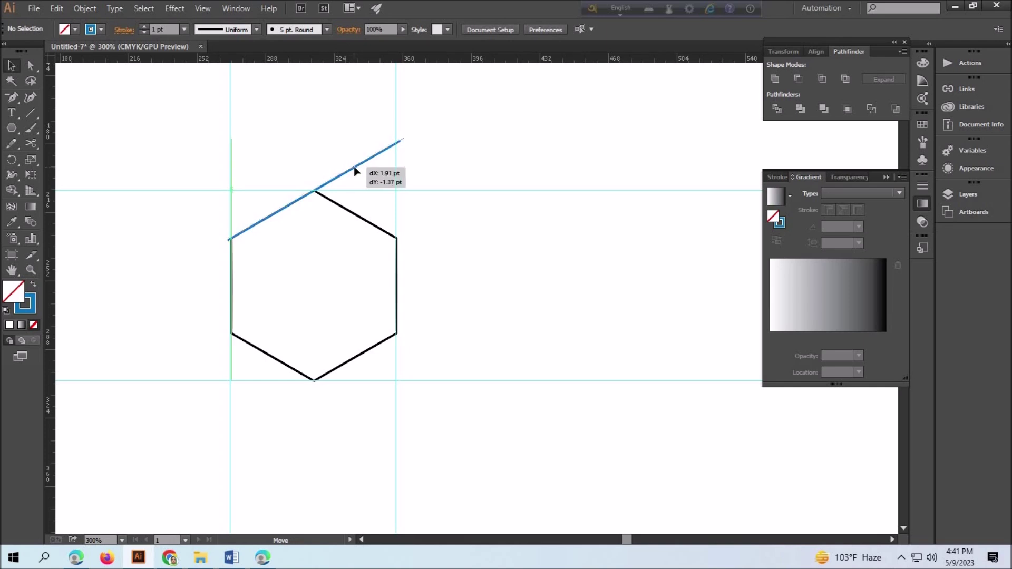
click(349, 170)
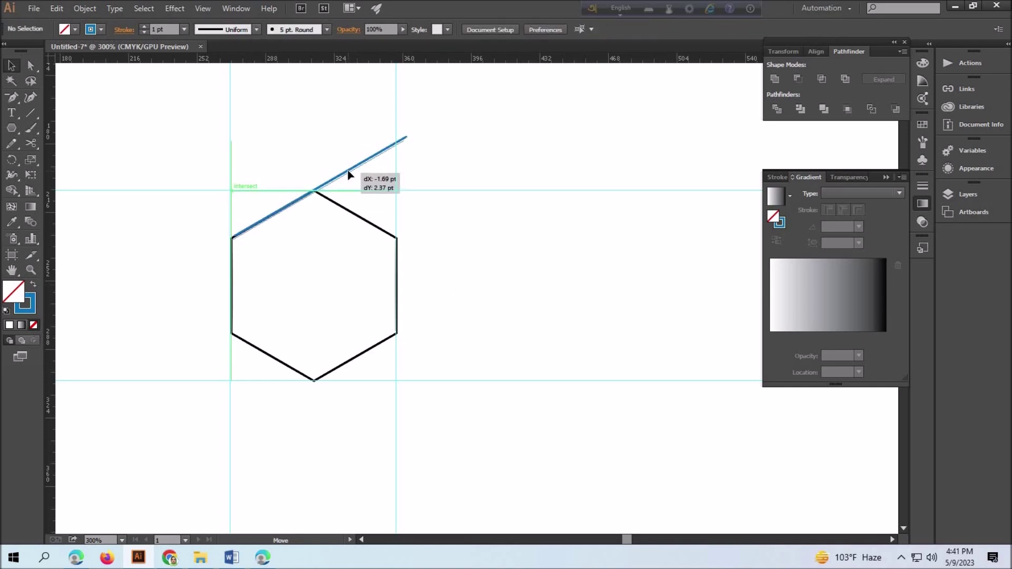
drag(349, 170, 352, 166)
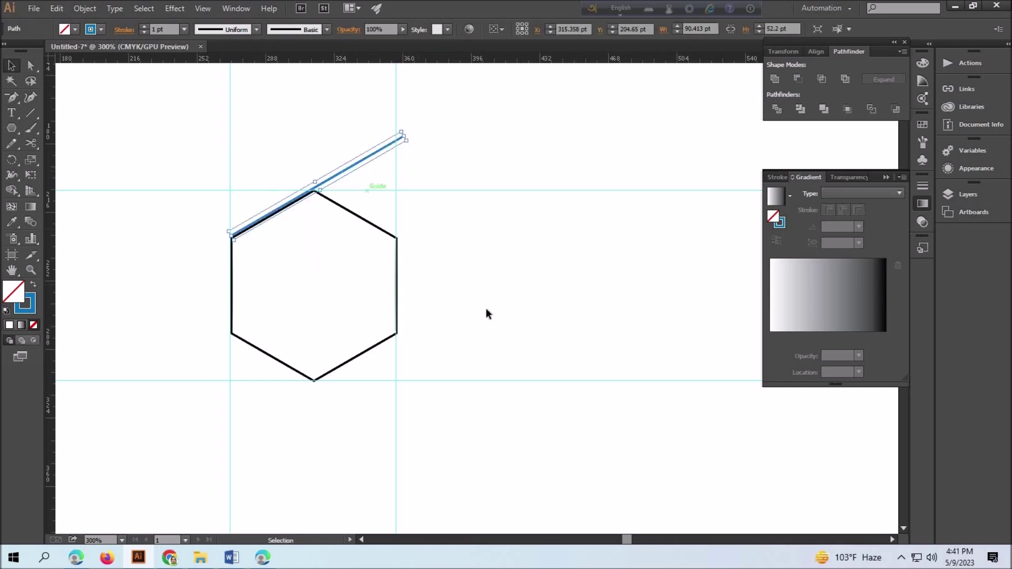
Step: Zoom in to 1200% to inspect the line placement
click(122, 540)
click(142, 316)
scroll(359, 454, left, 5)
Step: Drag the blue line down onto the hexagon's black upper-left edge
scroll(625, 507, up, 4)
scroll(370, 143, right, 5)
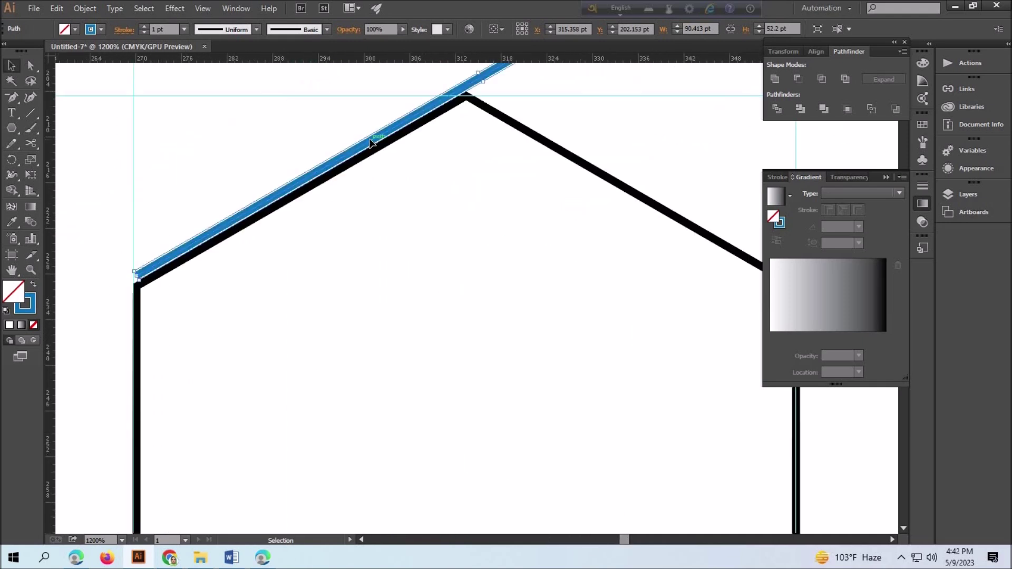
drag(371, 143, 383, 153)
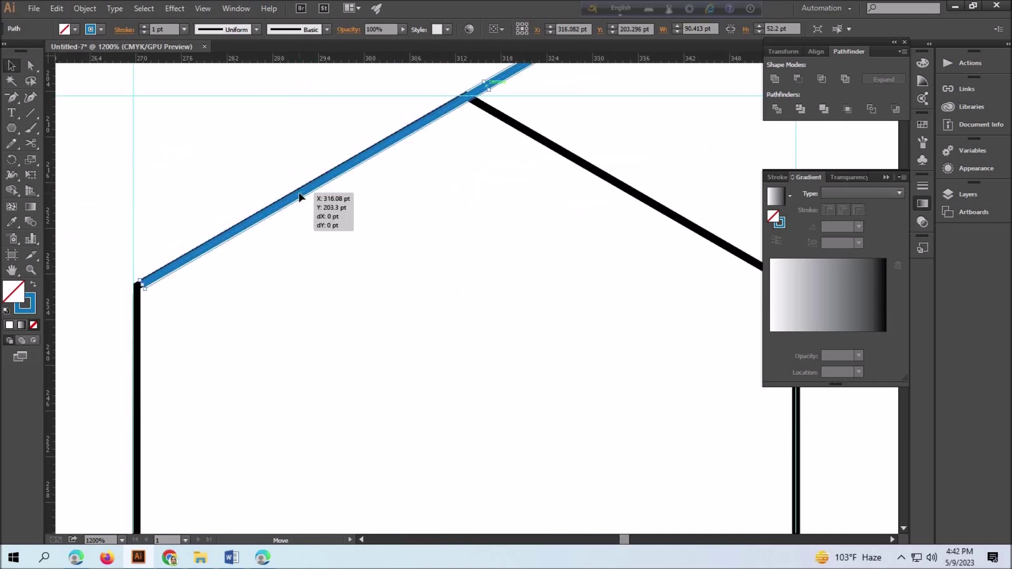
drag(299, 197, 303, 199)
click(303, 195)
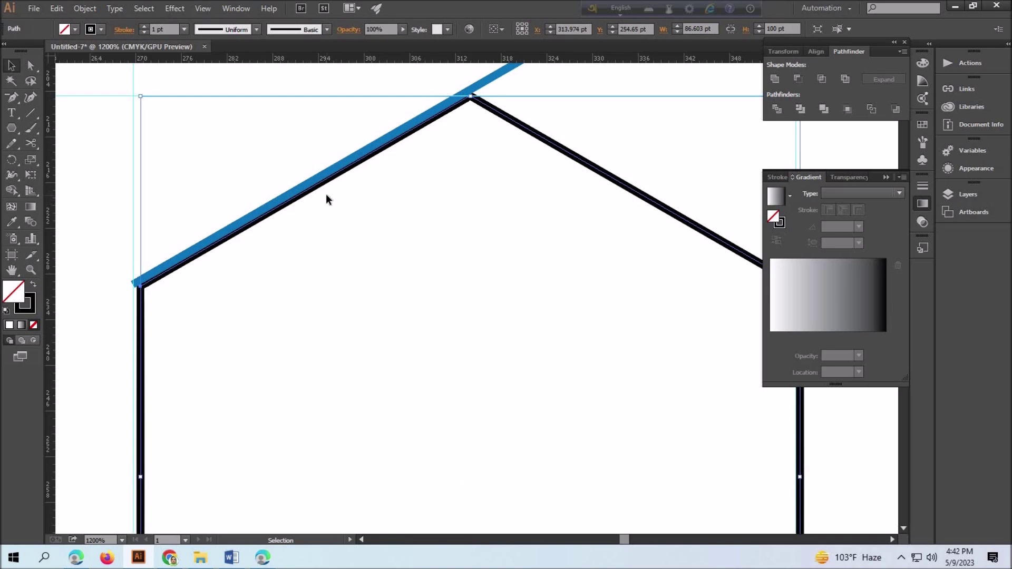
drag(341, 167, 344, 173)
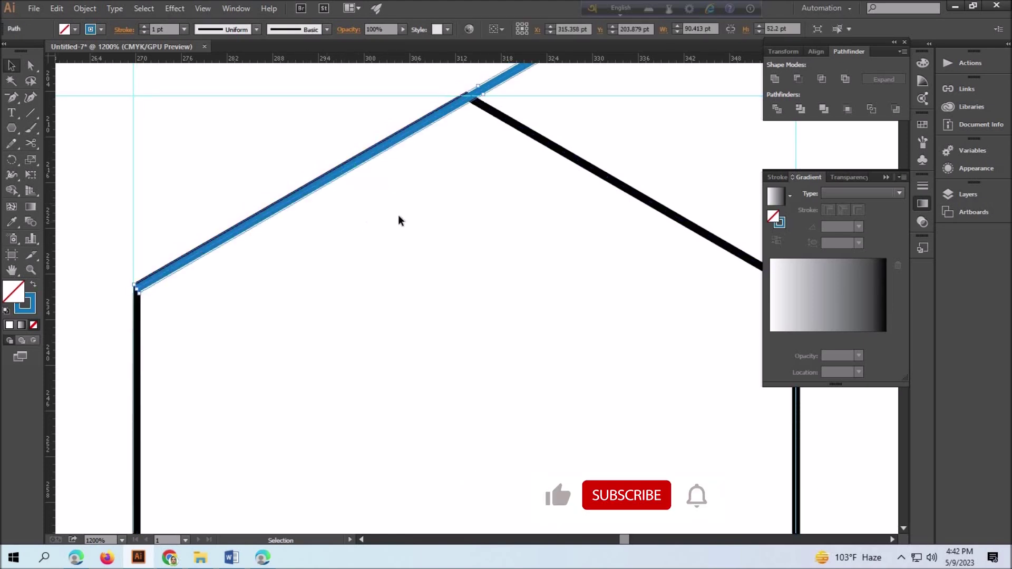
Step: Fine-tune the line and hexagon until they align exactly, then zoom back to 300%
scroll(367, 226, up, 2)
click(510, 117)
drag(242, 272, 236, 279)
click(135, 338)
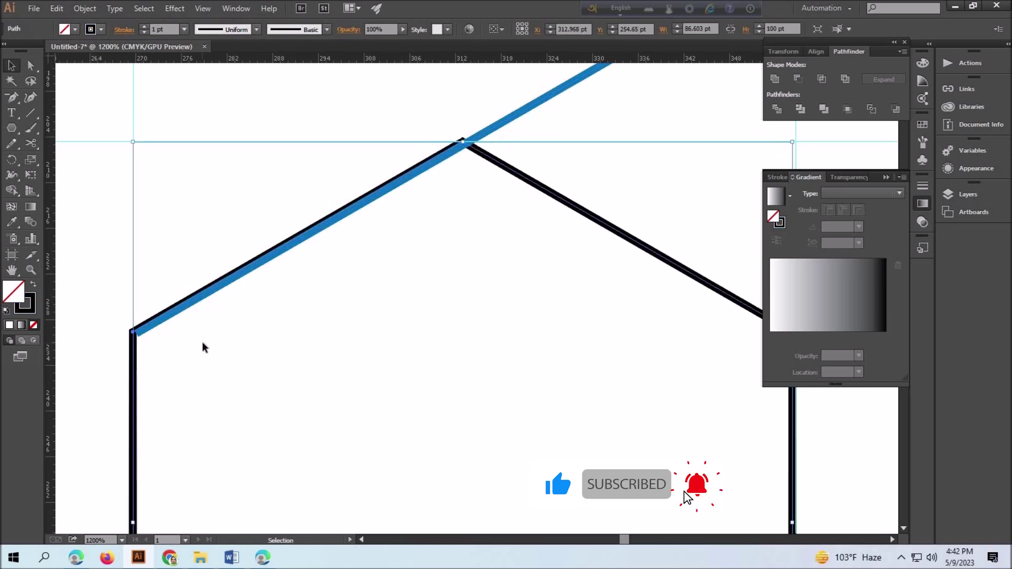
drag(211, 290, 215, 294)
click(469, 320)
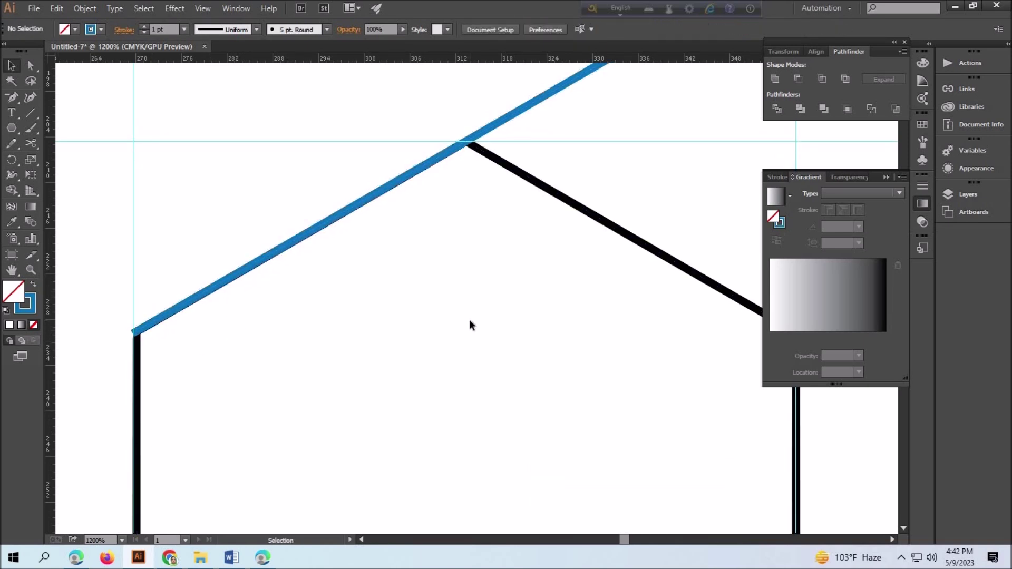
click(122, 541)
click(135, 368)
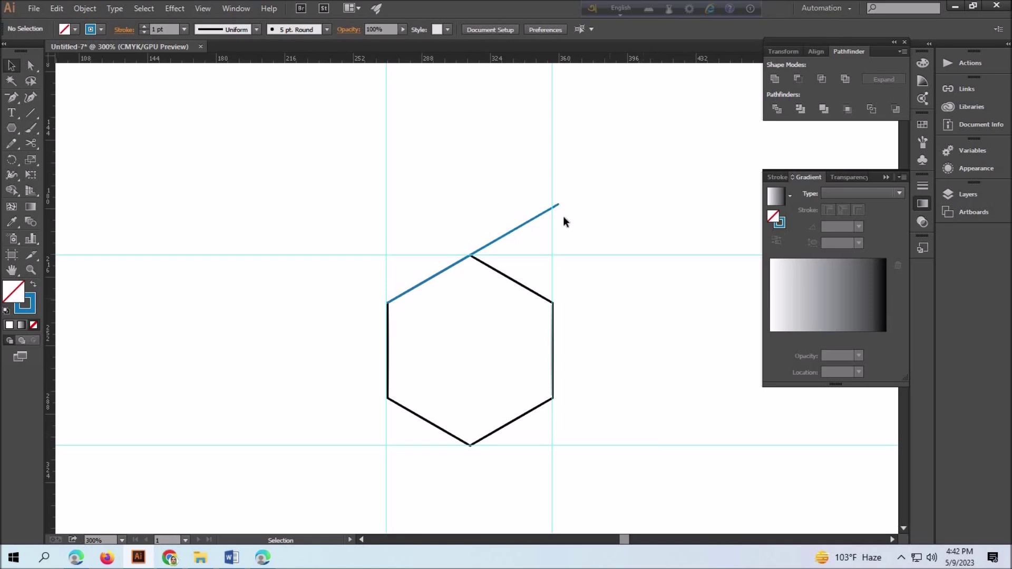
Step: Copy the blue line across the hexagon's middle and reflect a copy to form an X
drag(565, 218, 224, 117)
drag(524, 226, 520, 322)
right_click(510, 332)
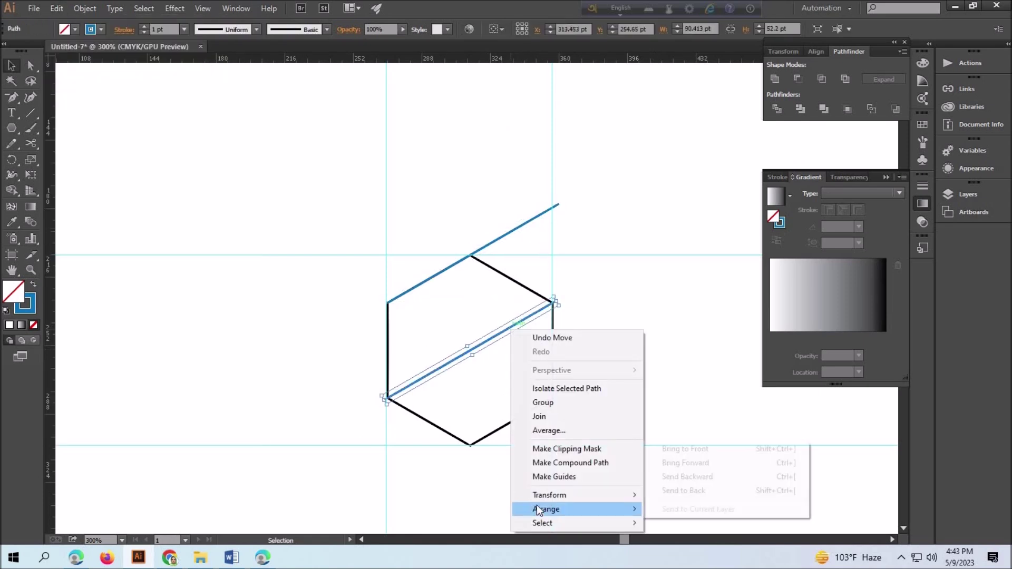
click(680, 430)
click(703, 465)
Step: Paste and reflect a copy of the top line, then delete the stray offset and crossing lines
click(57, 9)
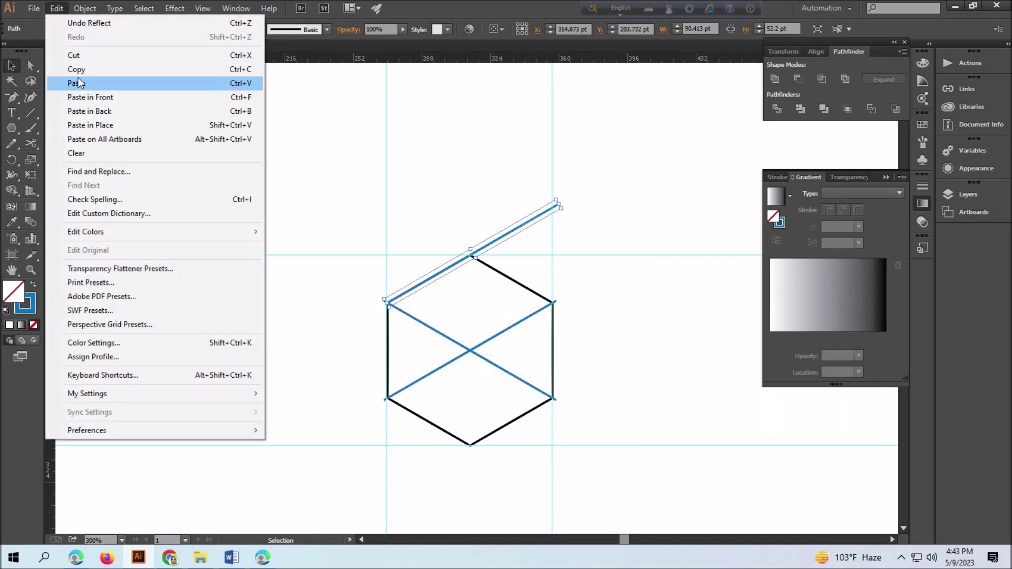
click(79, 106)
drag(524, 229, 547, 233)
right_click(546, 233)
click(702, 429)
key(Return)
click(558, 220)
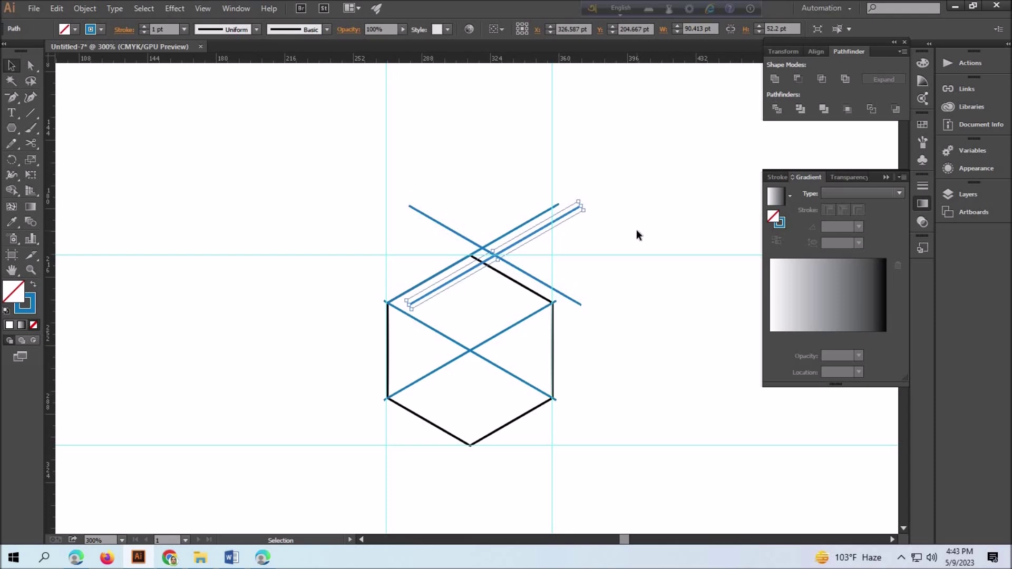
key(Delete)
click(445, 224)
key(Delete)
Step: Make a mirrored copy of the top line and move it to the right
right_click(498, 238)
click(702, 449)
key(Return)
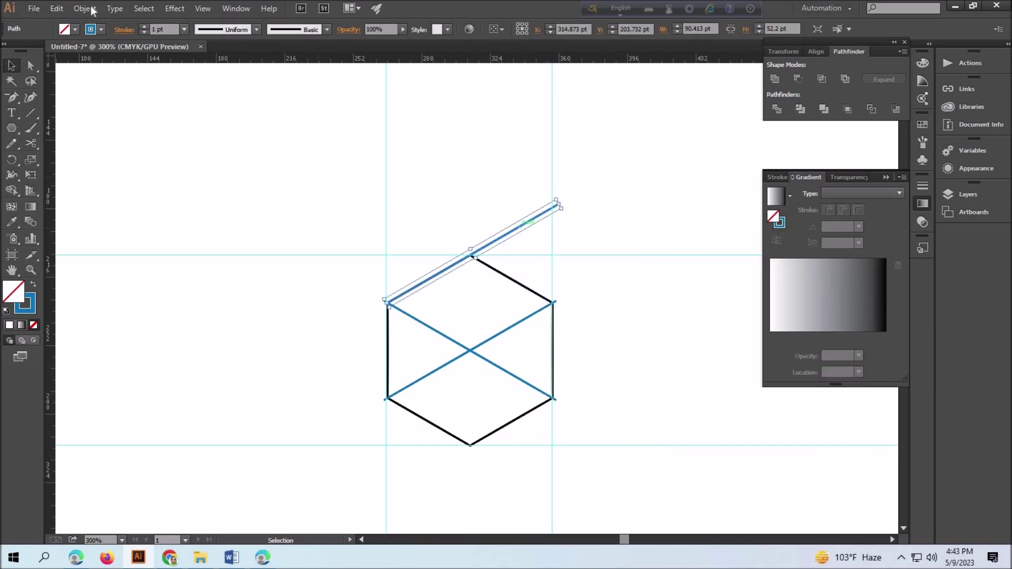
right_click(533, 217)
click(702, 428)
key(alt+c)
drag(421, 224, 594, 224)
Step: Select all the artwork and zoom in to 800%
key(ctrl+a)
click(121, 541)
click(139, 287)
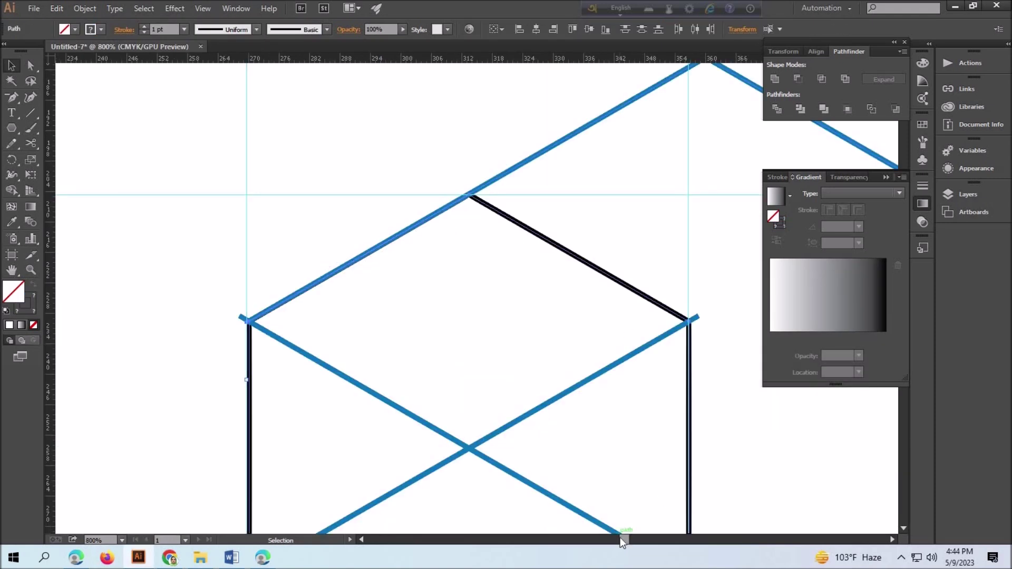
Step: Join the right line's end to the top line's peak, checking it in Outline view
drag(216, 211, 213, 217)
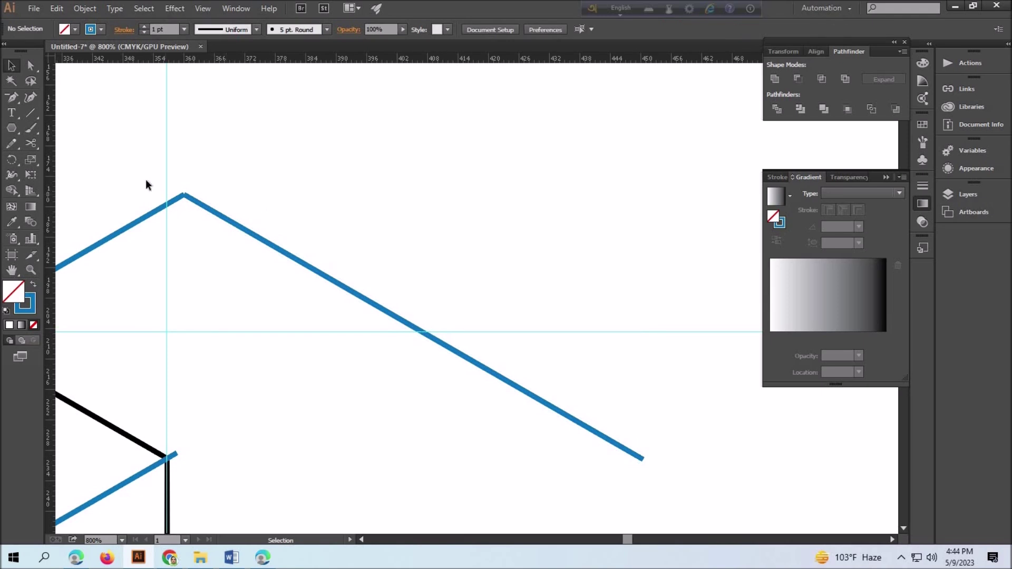
key(ctrl+y)
click(203, 8)
click(222, 31)
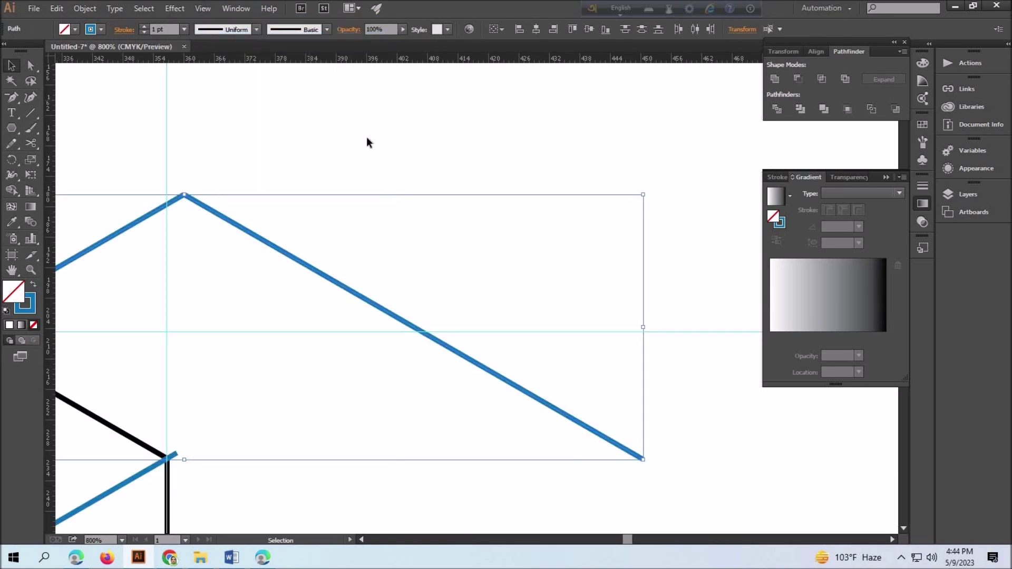
click(85, 8)
click(284, 311)
click(279, 369)
Step: Zoom out to 300% and set the rotation centre at the hexagon's middle
scroll(275, 446, down, 2)
scroll(275, 441, down, 4)
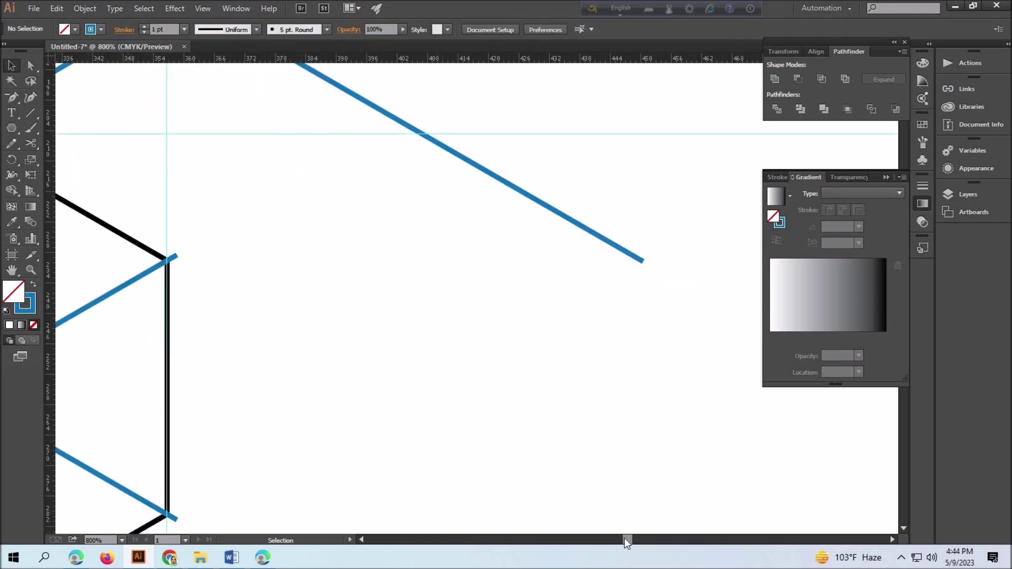
scroll(622, 511, left, 10)
scroll(638, 398, down, 1)
scroll(638, 398, up, 2)
click(122, 540)
click(135, 330)
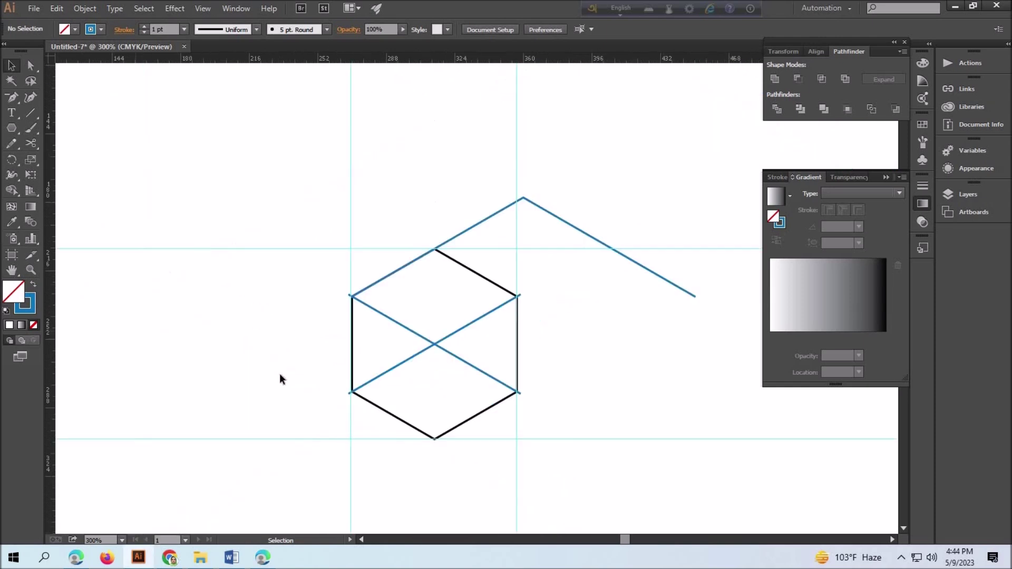
key(r)
click(524, 247)
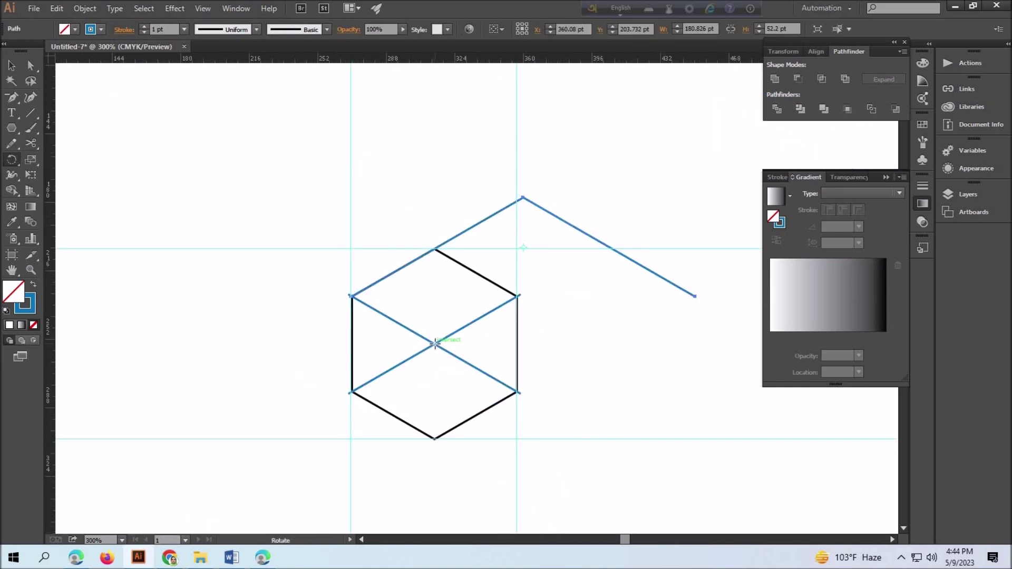
Step: Rotate a copy of the zigzag line -60° around the hexagon centre
alt+click(436, 345)
text(-60)
click(625, 390)
scroll(660, 404, down, 2)
scroll(632, 540, right, 3)
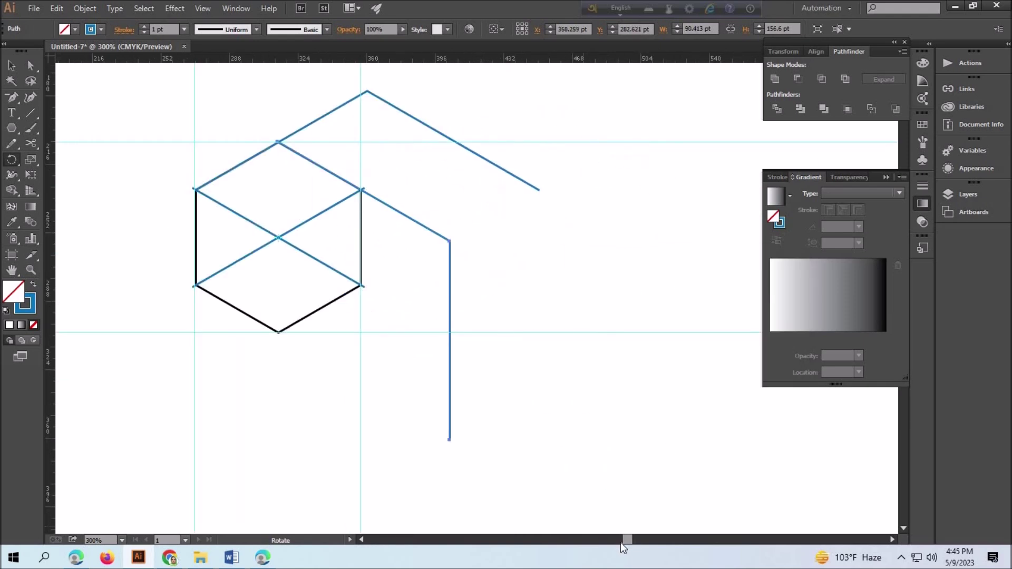
scroll(282, 97, up, 3)
key(v)
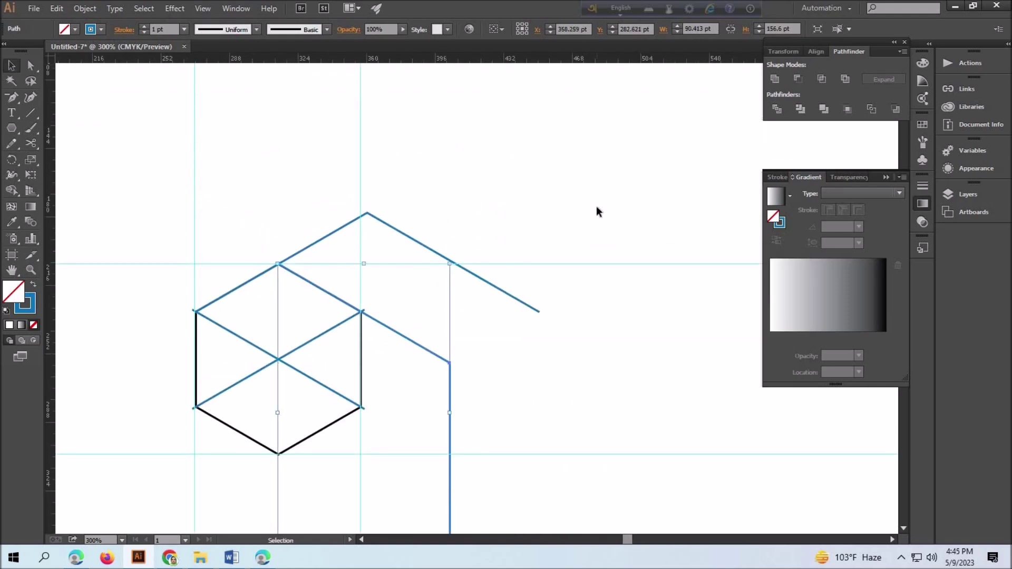
scroll(473, 138, down, 2)
scroll(434, 440, up, 1)
click(523, 421)
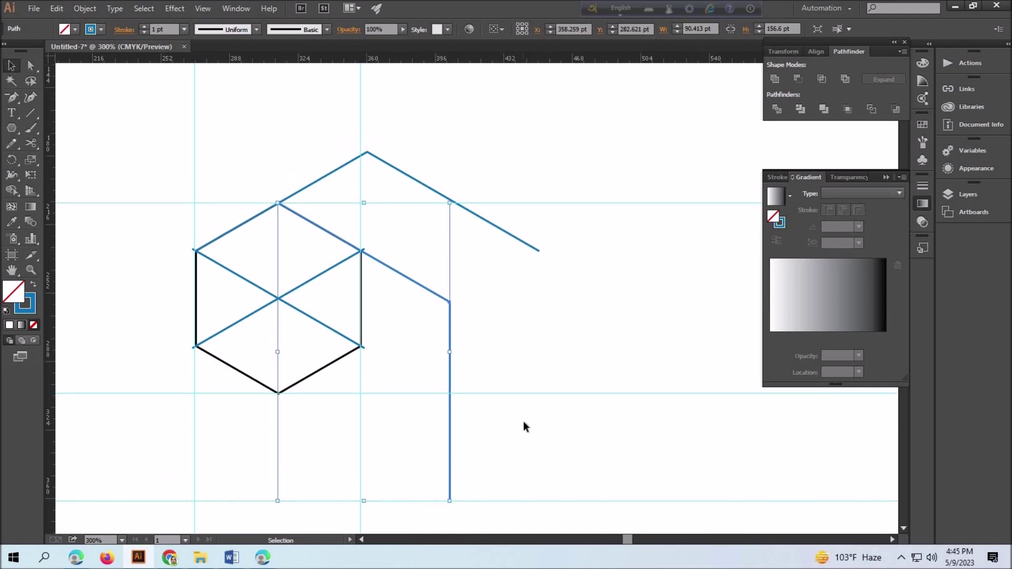
scroll(575, 356, down, 3)
Step: Draw a 154 pt circle and move it left over the hexagon's right side
drag(20, 131, 39, 130)
drag(395, 127, 689, 424)
key(v)
mouse_move(671, 210)
mouse_down()
mouse_move(552, 211)
mouse_move(557, 233)
mouse_up()
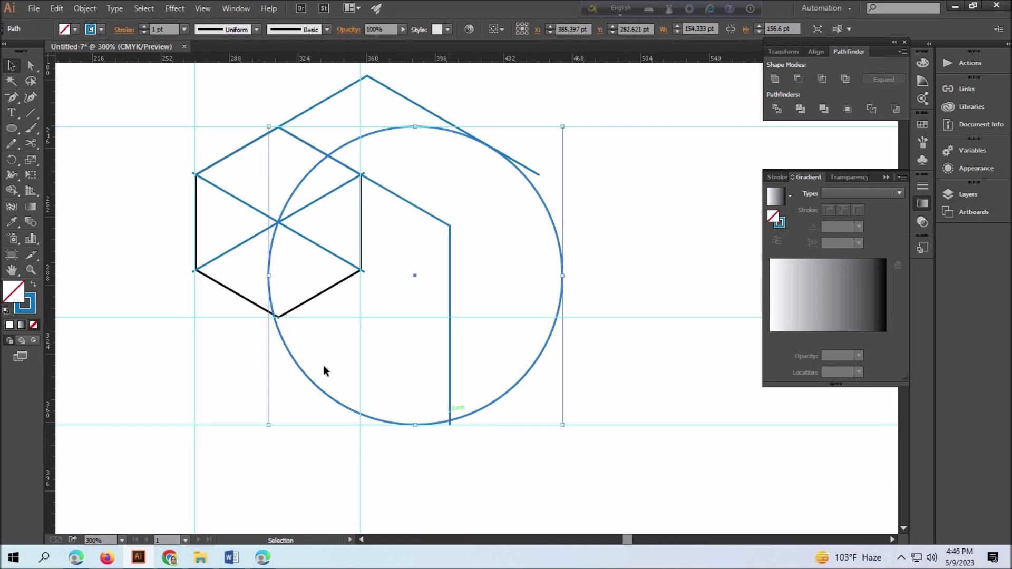
Step: Enlarge the circle to about 156 pt so it touches the upper-right blue diagonal
key(ctrl+a)
click(202, 8)
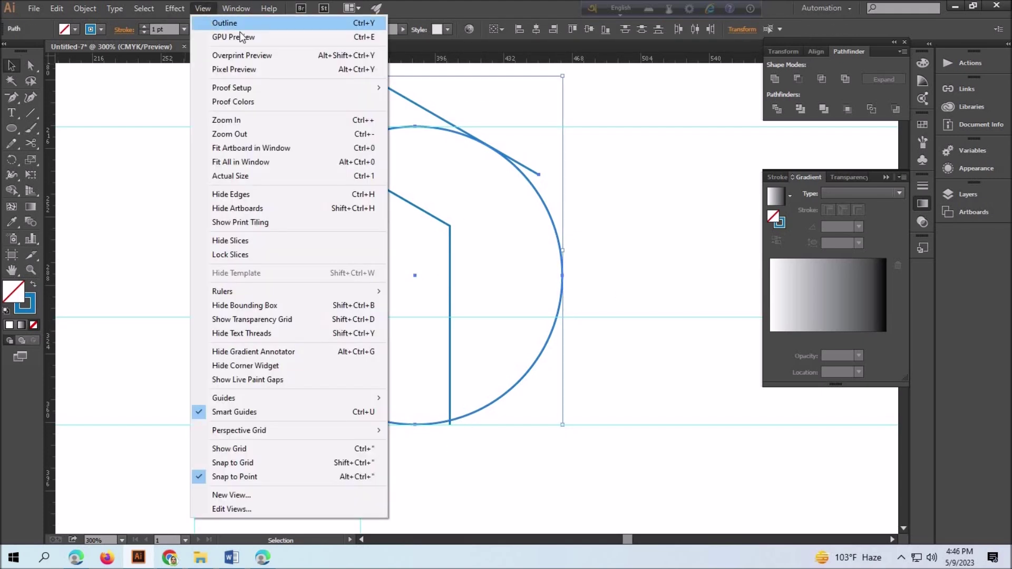
scroll(632, 227, up, 2)
click(203, 9)
click(217, 33)
click(563, 321)
drag(563, 322, 562, 322)
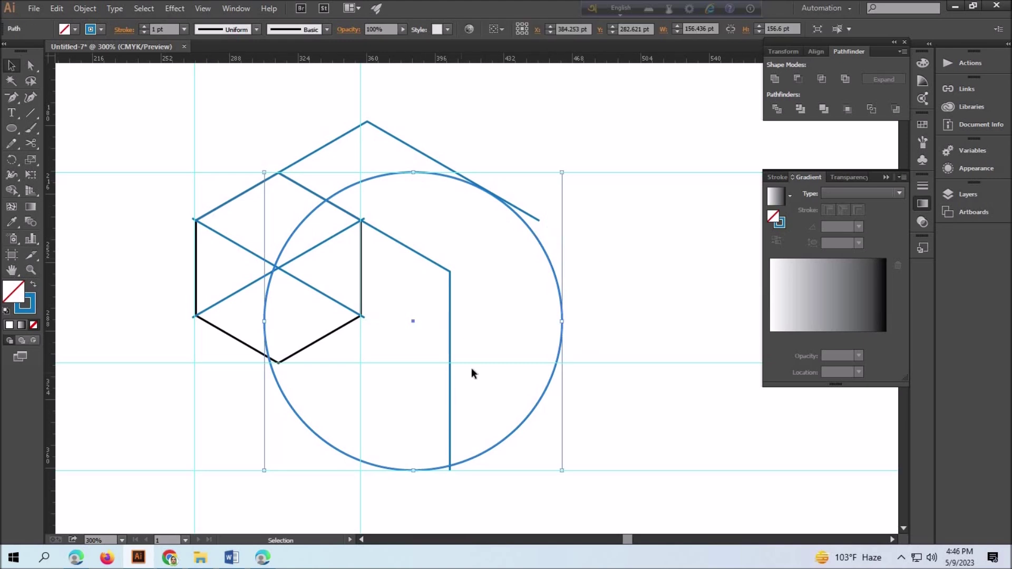
Step: Switch the artwork to Outline view and nudge the circle slightly up and left
key(ctrl+a)
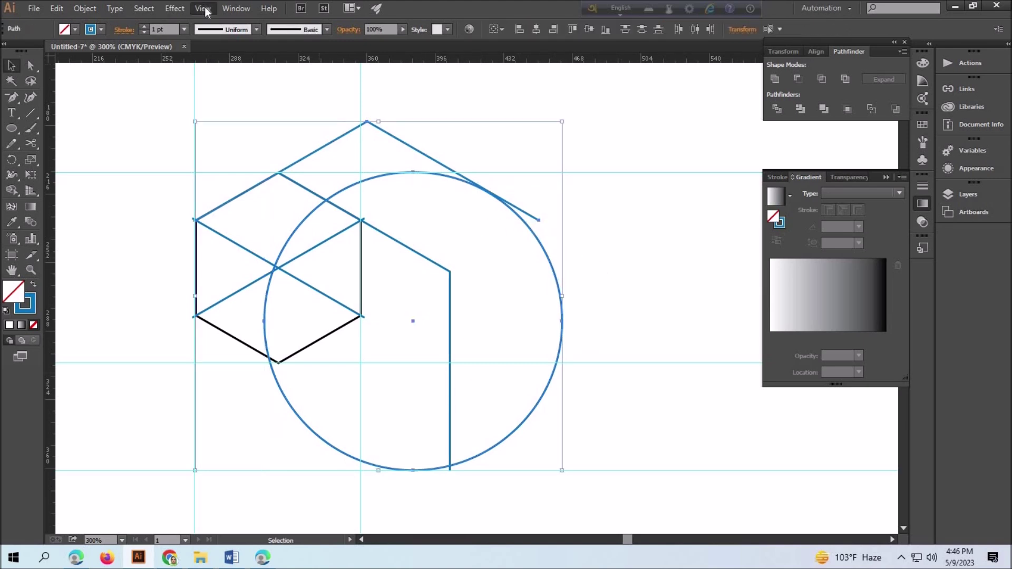
key(ctrl+y)
click(615, 230)
drag(538, 240, 535, 236)
click(621, 236)
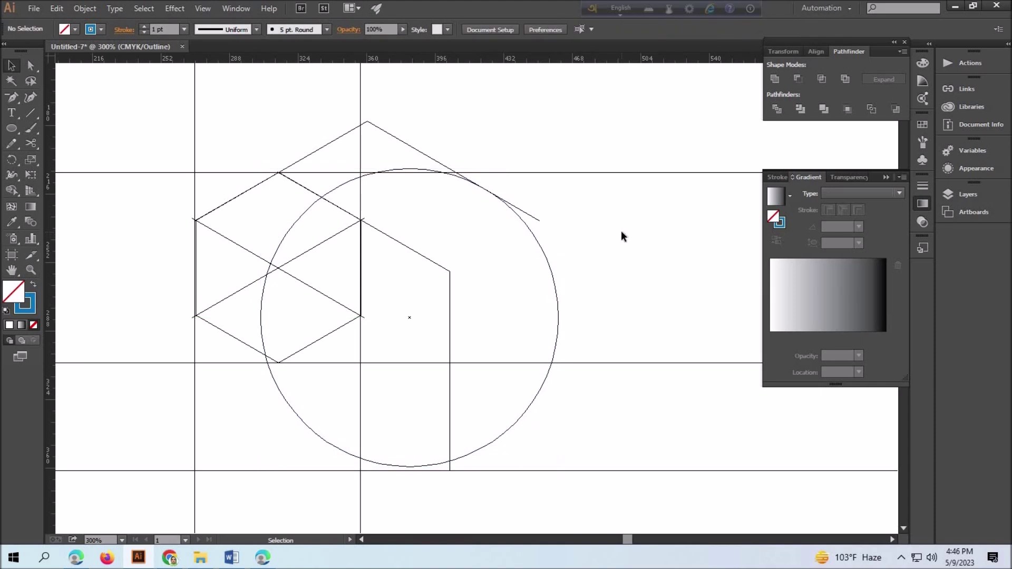
Step: Enlarge and nudge the circle onto the guide and tangent to the upper slanted line, zooming in to check
drag(410, 169, 410, 173)
drag(415, 468, 410, 471)
drag(559, 319, 569, 322)
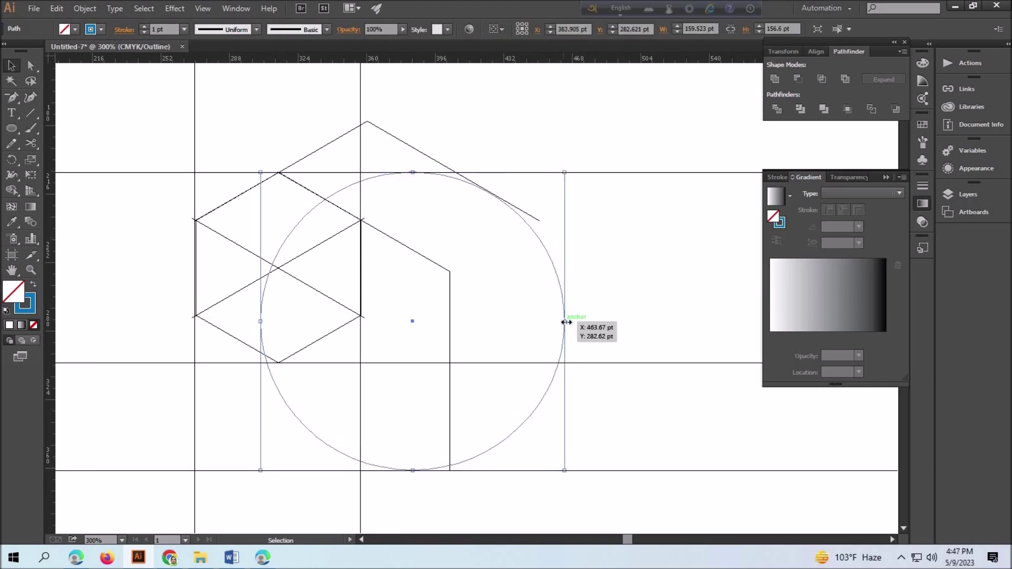
click(614, 295)
click(535, 218)
key(z)
drag(469, 147, 540, 203)
key(v)
click(605, 341)
drag(584, 314, 467, 292)
Step: Try several Align options (centre, top, right, bottom) on the circle, undoing each
click(236, 8)
click(280, 129)
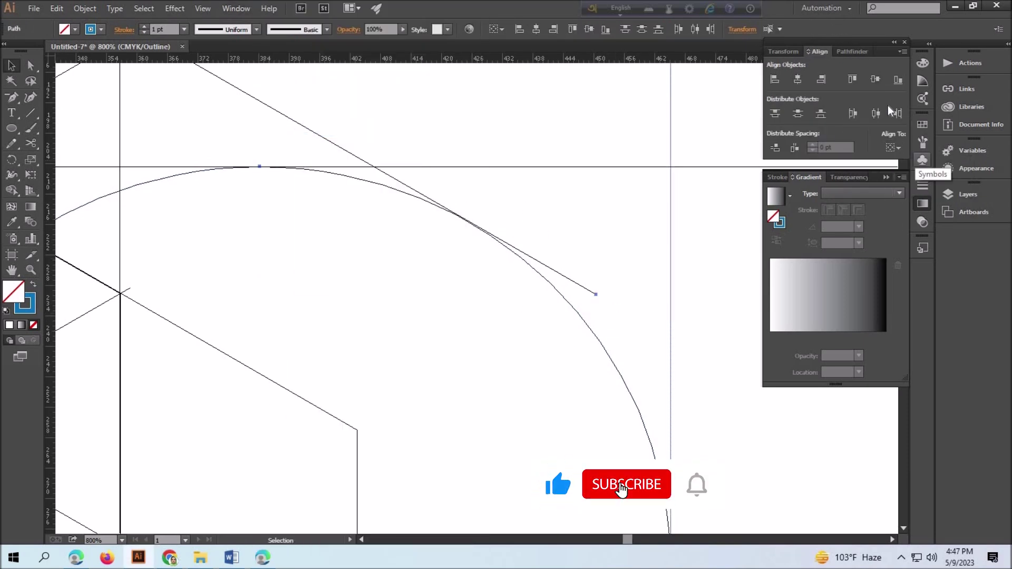
click(775, 80)
key(ctrl+z)
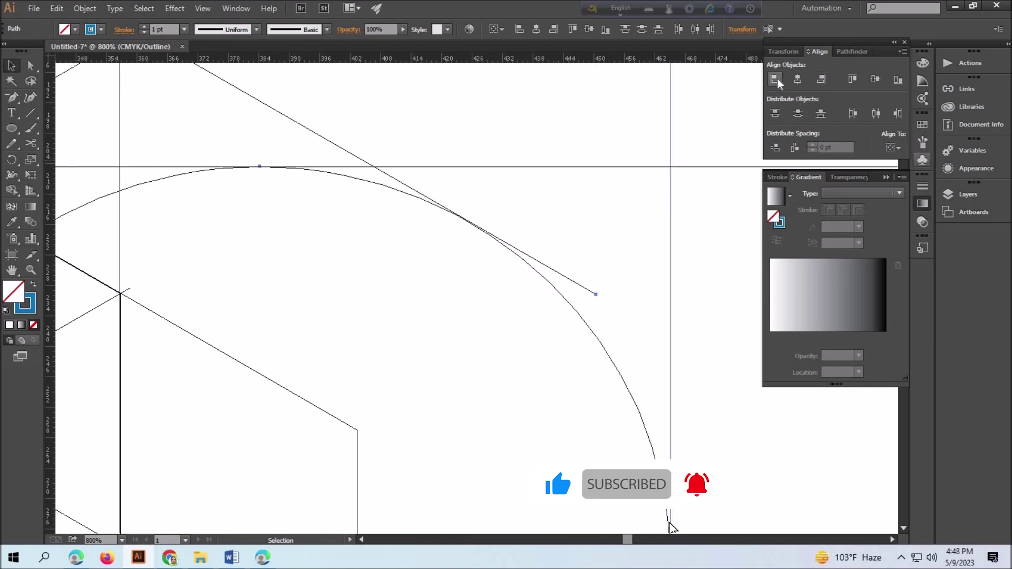
click(850, 78)
key(ctrl+z)
click(822, 79)
key(ctrl+z)
click(898, 79)
key(ctrl+z)
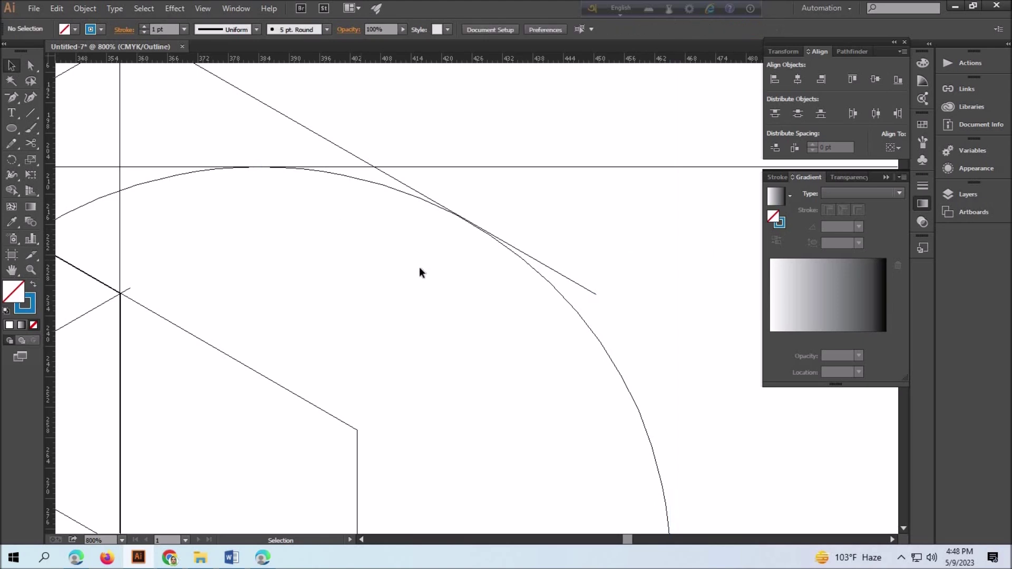
Step: Return to colour Preview at 300% and select the circle with the upper slanted line for Pathfinder
click(530, 265)
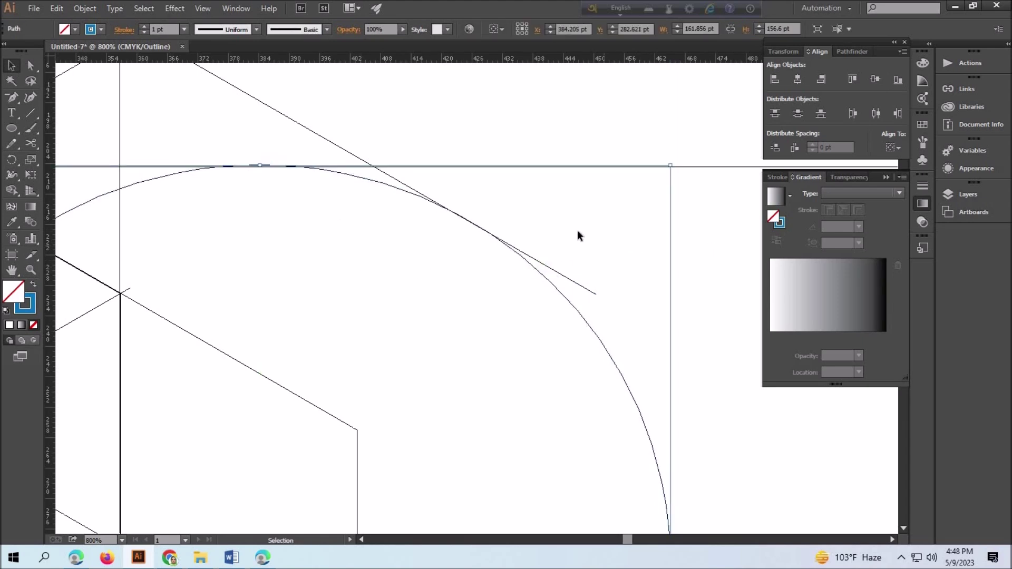
click(206, 14)
click(227, 24)
click(122, 540)
click(134, 330)
click(539, 279)
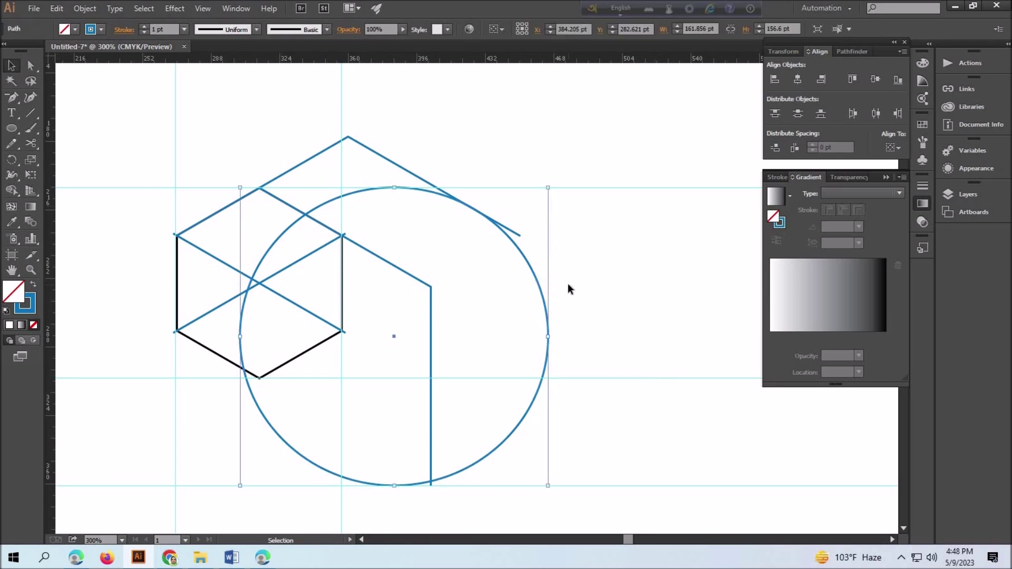
shift+click(403, 167)
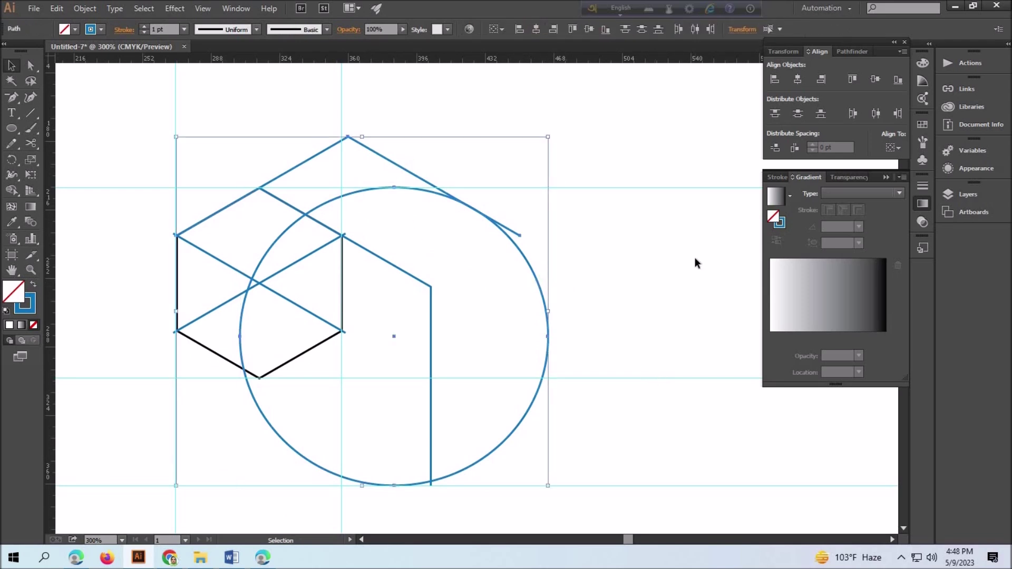
click(236, 8)
click(316, 416)
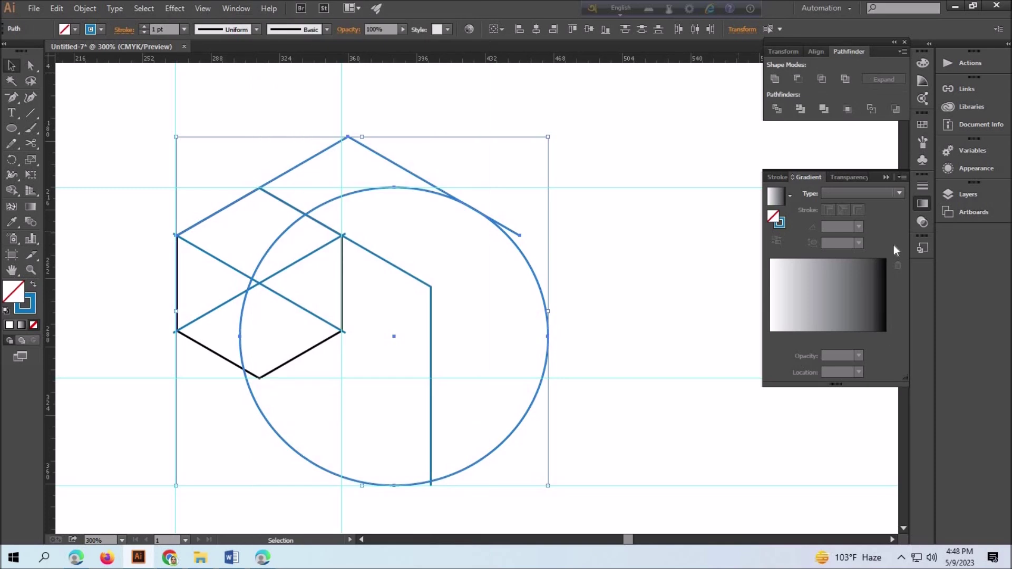
Step: Divide the circle and line, restore the thick blue stroke, and delete the leftover line stub
click(777, 109)
click(17, 223)
click(406, 266)
key(v)
right_click(511, 230)
click(528, 300)
key(Delete)
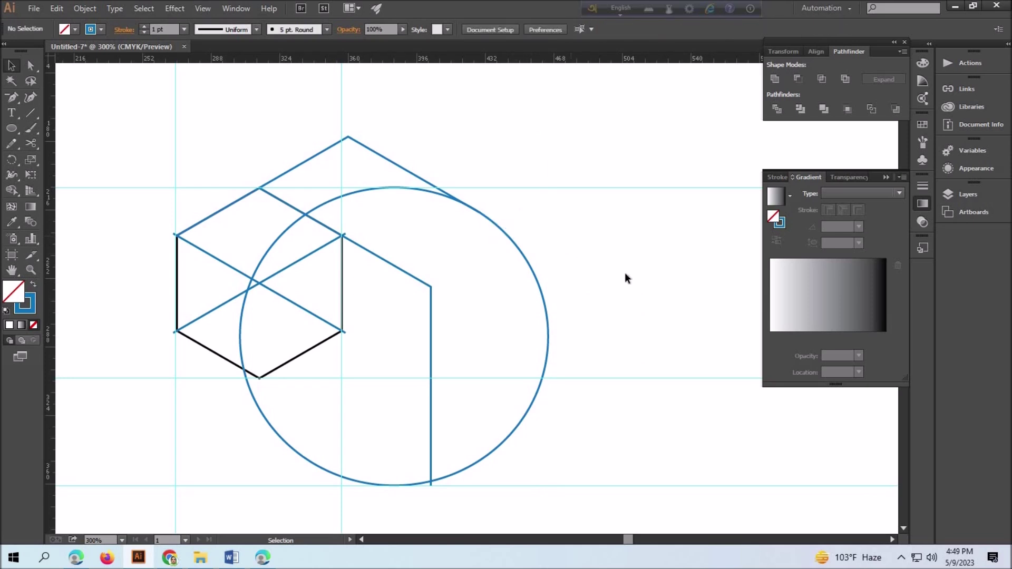
Step: Cut the circle at its bottom point and delete its left arc and the rotated line copy
click(29, 143)
click(394, 485)
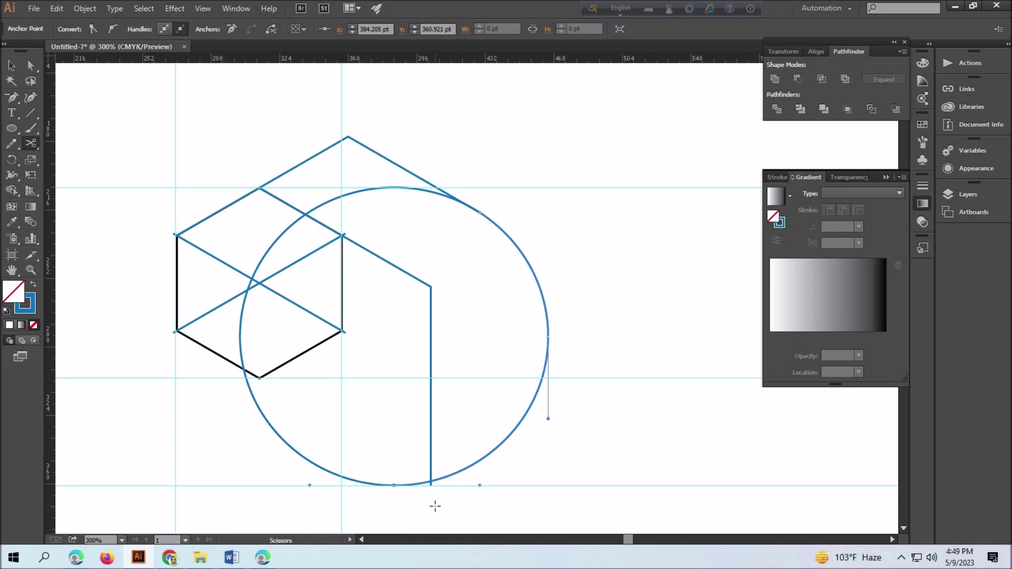
key(v)
click(276, 430)
key(Delete)
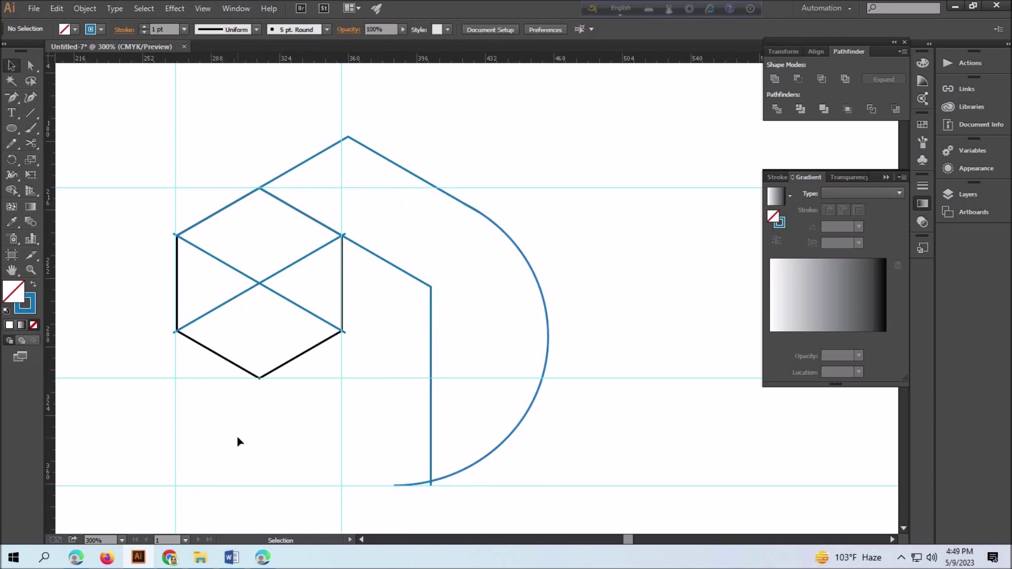
drag(238, 442, 402, 443)
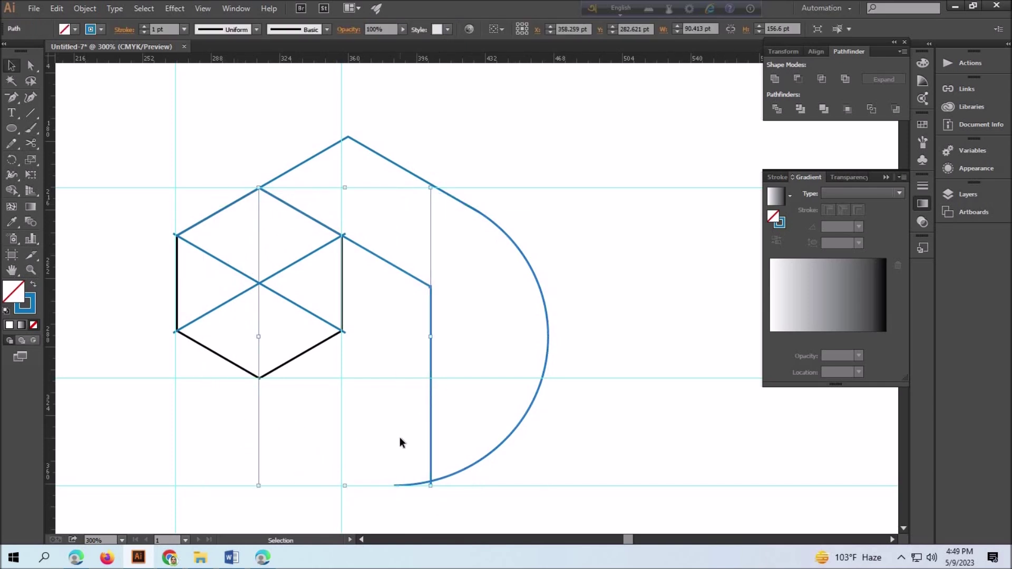
key(Delete)
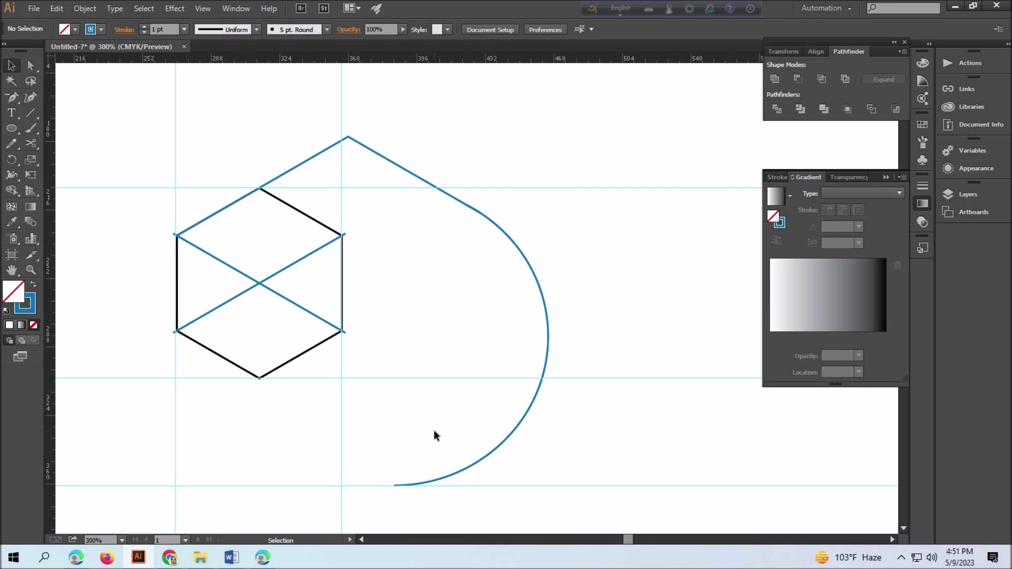
Step: Join the top zigzag, the small top piece and the right-hand arc into one path
click(421, 180)
click(486, 305)
click(497, 226)
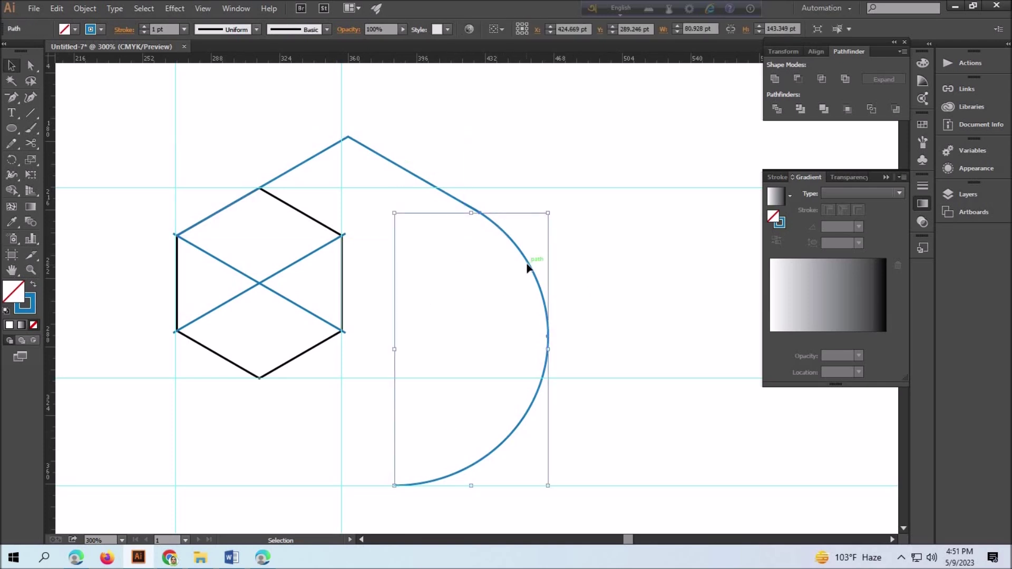
click(484, 253)
key(ctrl+a)
click(464, 211)
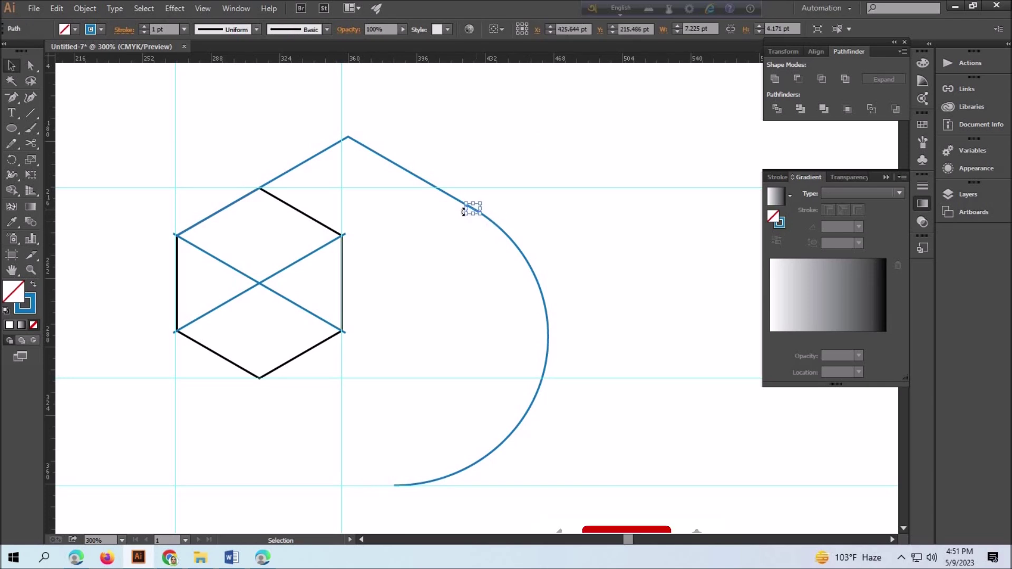
shift+click(462, 204)
shift+click(521, 251)
click(85, 8)
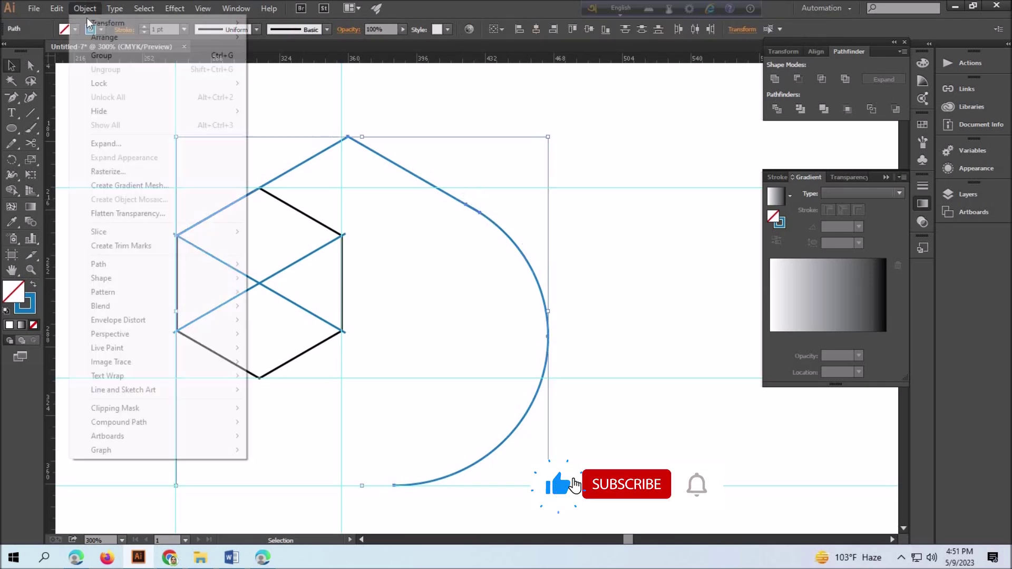
click(274, 264)
Step: Make -60° rotated copies around the hexagon centre, repeat with Ctrl+D, then view at 100% and deselect
key(r)
click(260, 283)
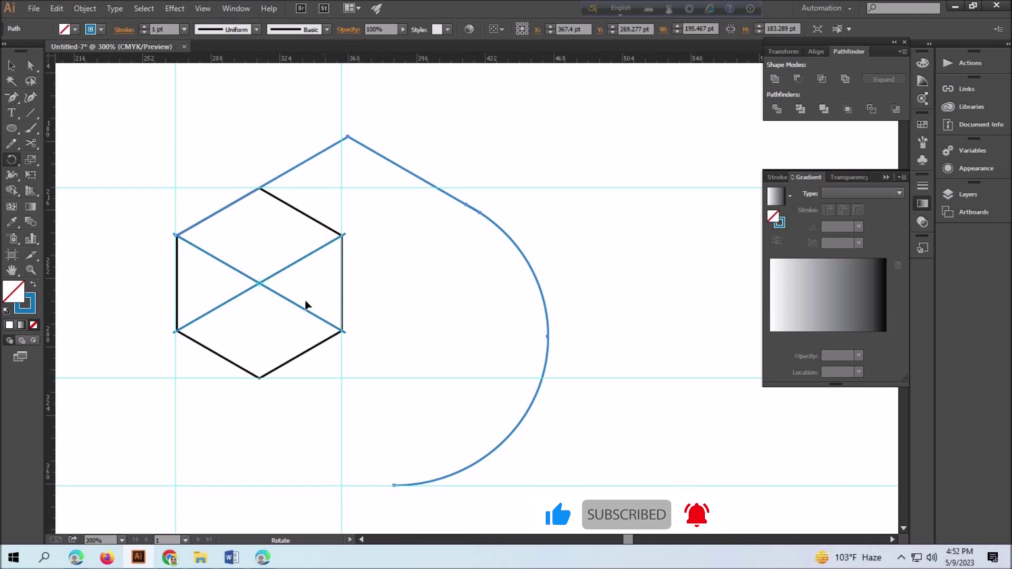
alt+click(259, 283)
click(628, 393)
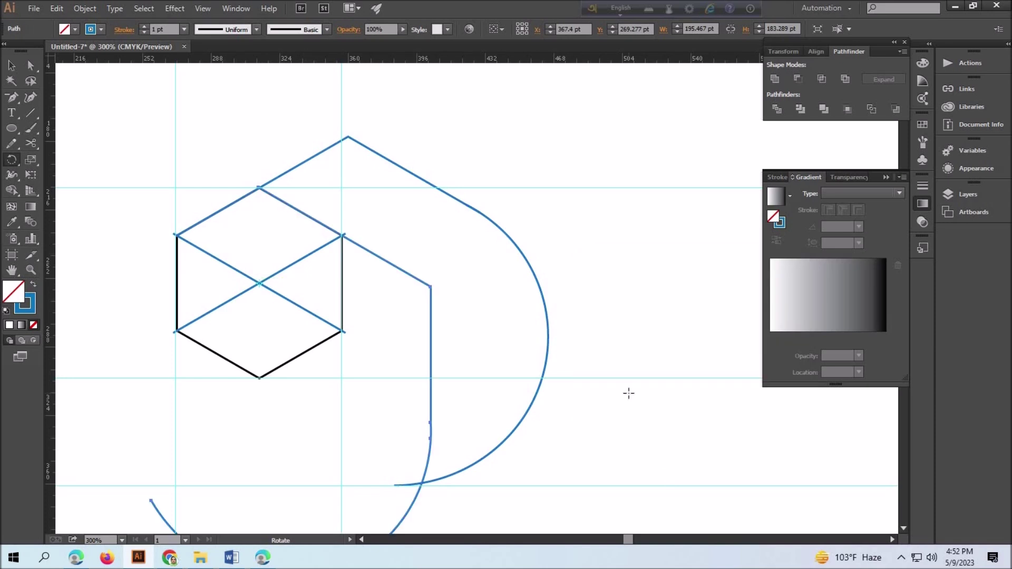
key(ctrl+d)
key(ctrl+d)
key(ctrl+d)
click(121, 540)
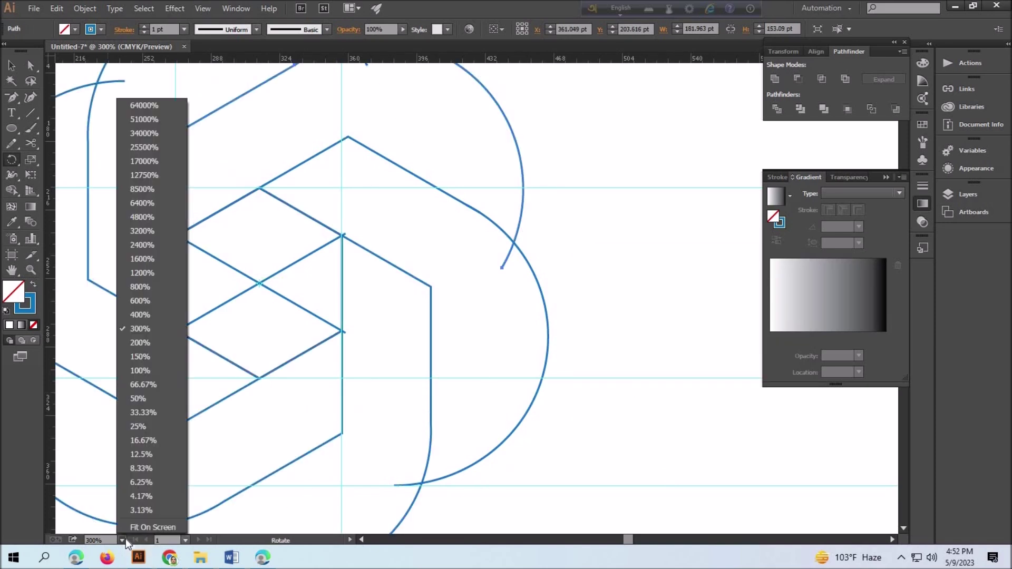
click(138, 371)
key(v)
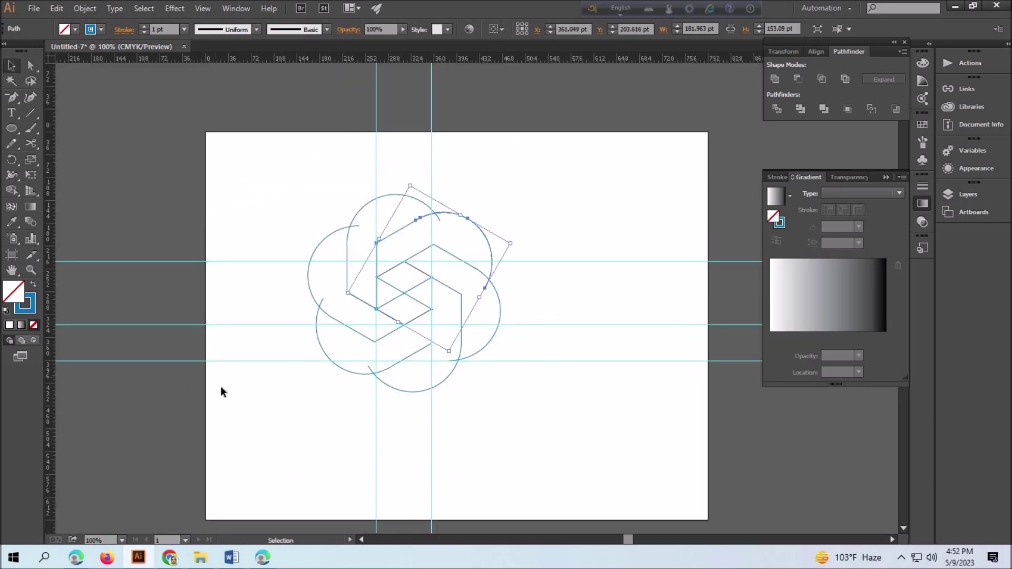
click(222, 391)
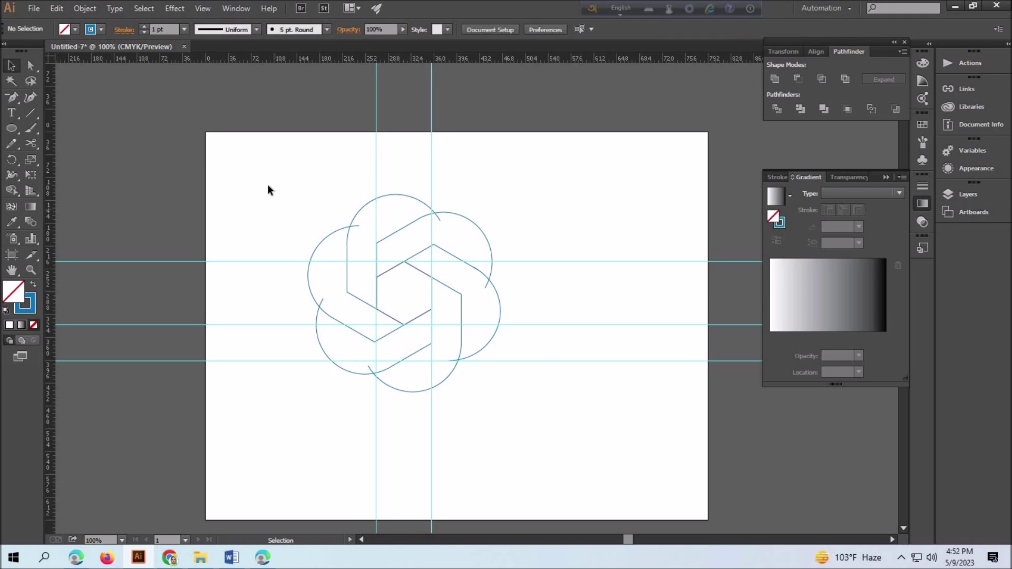
Step: Expand all the knot's paths into shapes and try merging regions with Shape Builder
drag(267, 188, 545, 405)
click(85, 9)
click(101, 122)
click(475, 346)
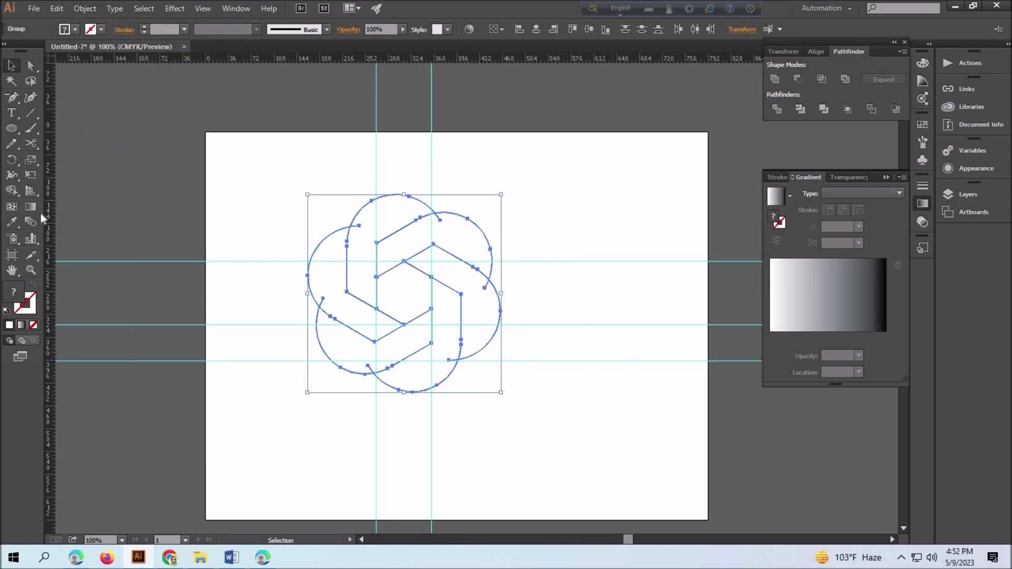
click(12, 190)
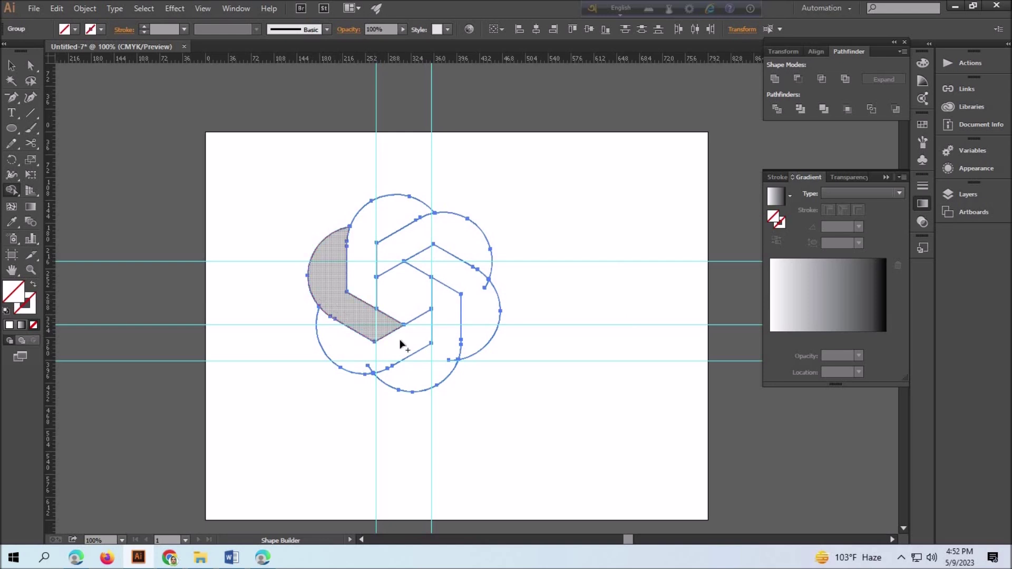
key(v)
click(320, 286)
Step: Select the whole knot group and cut it via Edit, undoing a trial cut
click(372, 292)
click(56, 9)
click(104, 95)
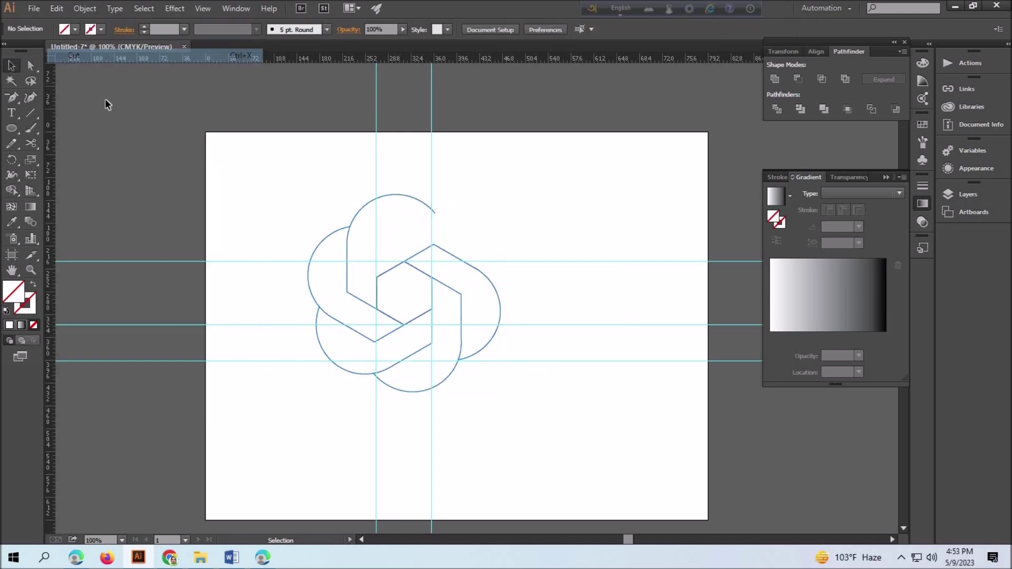
shift+click(343, 371)
click(56, 9)
click(74, 62)
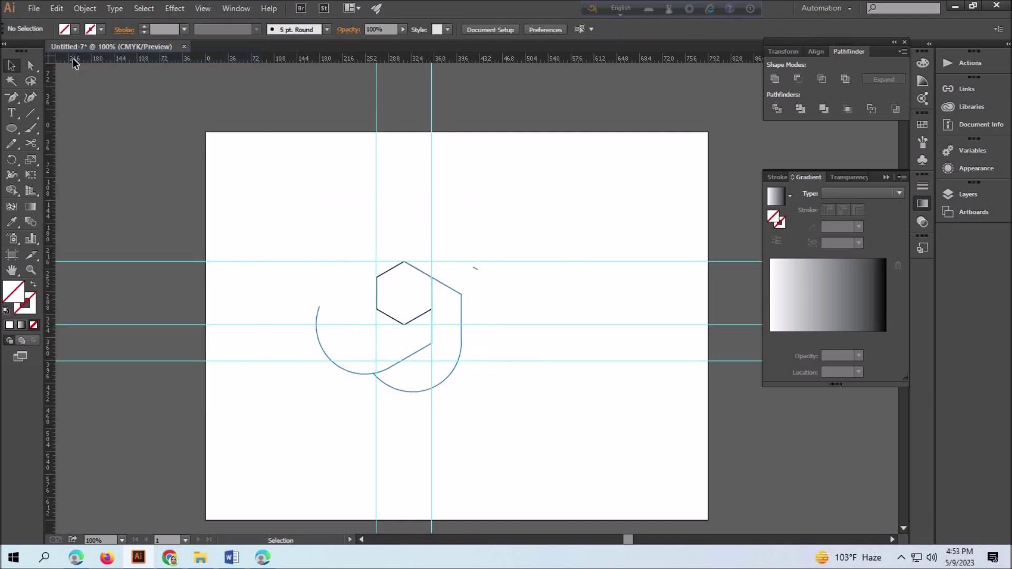
key(ctrl+z)
click(56, 8)
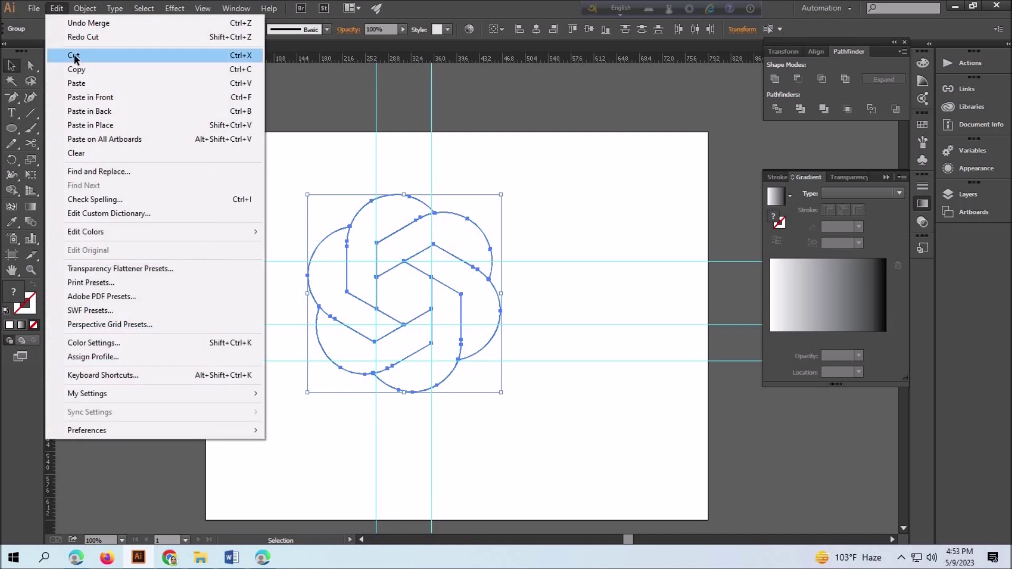
Step: Cut the knot, create a new document, and paste the knot into it
click(68, 51)
click(34, 8)
click(592, 389)
click(57, 8)
click(94, 91)
drag(236, 147, 621, 428)
click(612, 278)
click(376, 169)
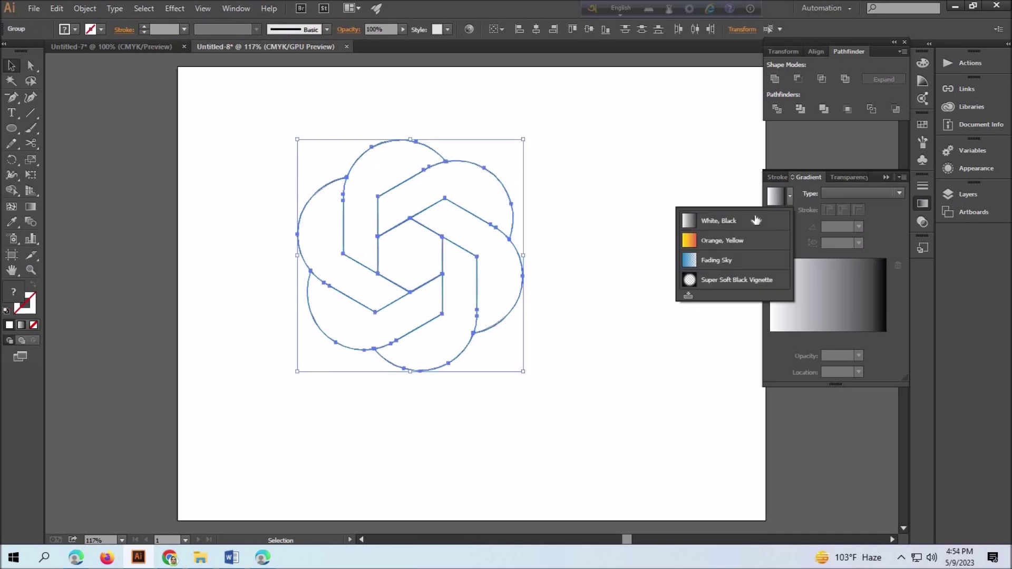
Step: Try a linear grey gradient fill on the knot, then undo it
click(791, 197)
click(791, 197)
key(Escape)
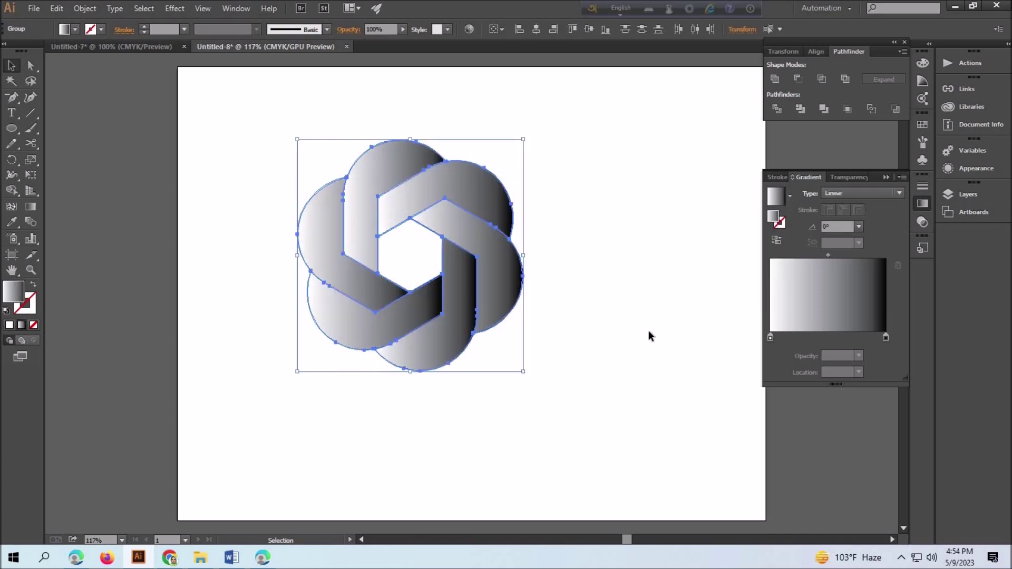
key(ctrl+z)
click(169, 113)
Step: Give the whole knot a black stroke and try heavy stroke weights around 8–9 pt
drag(558, 393, 583, 395)
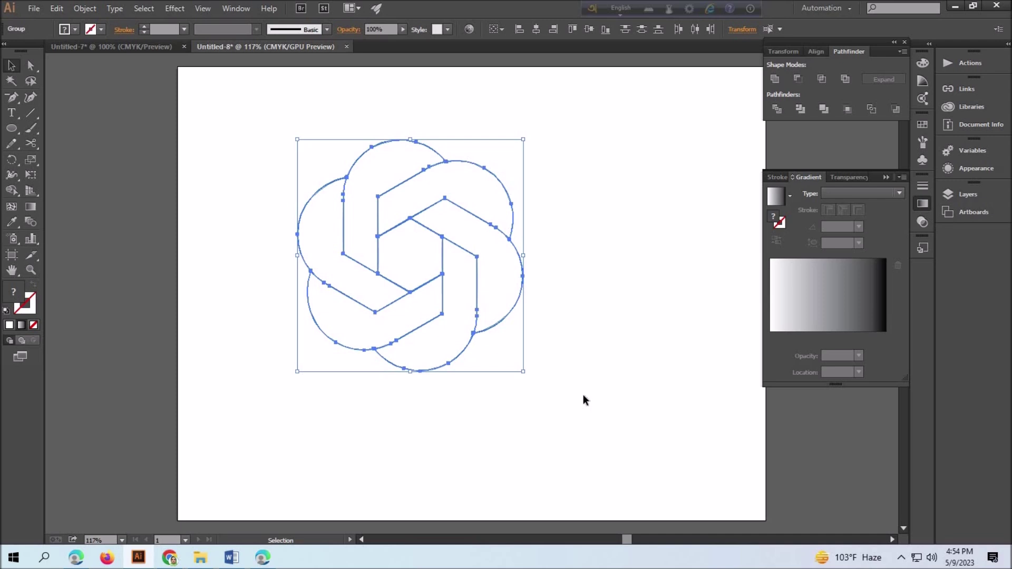
click(102, 34)
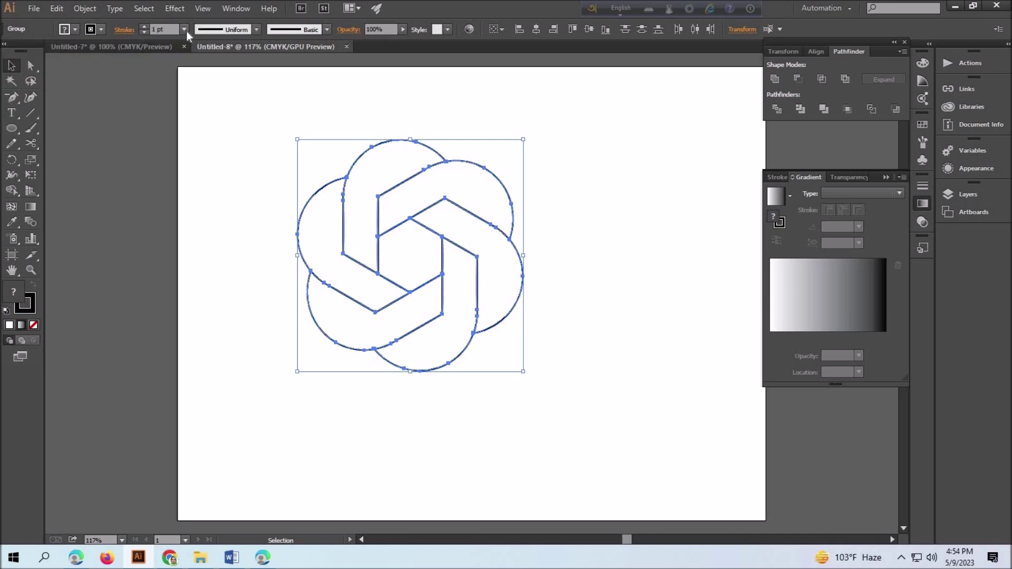
click(31, 53)
click(379, 412)
drag(265, 118, 348, 180)
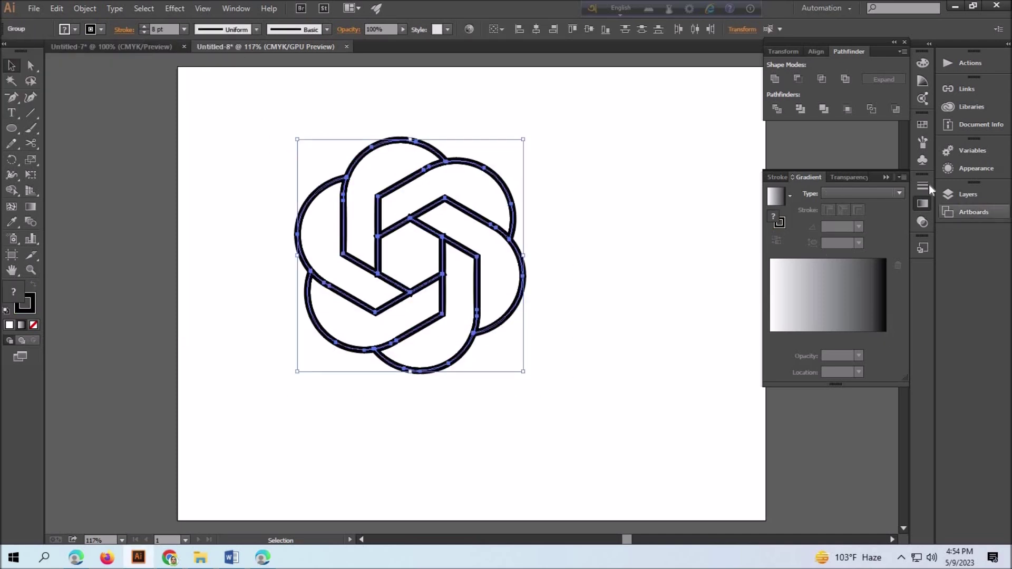
click(922, 185)
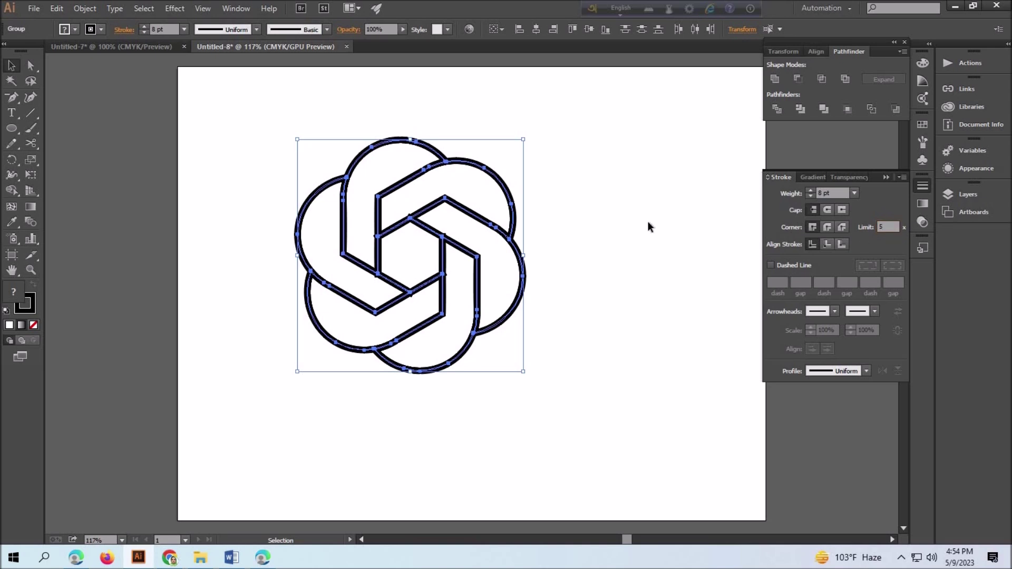
click(571, 281)
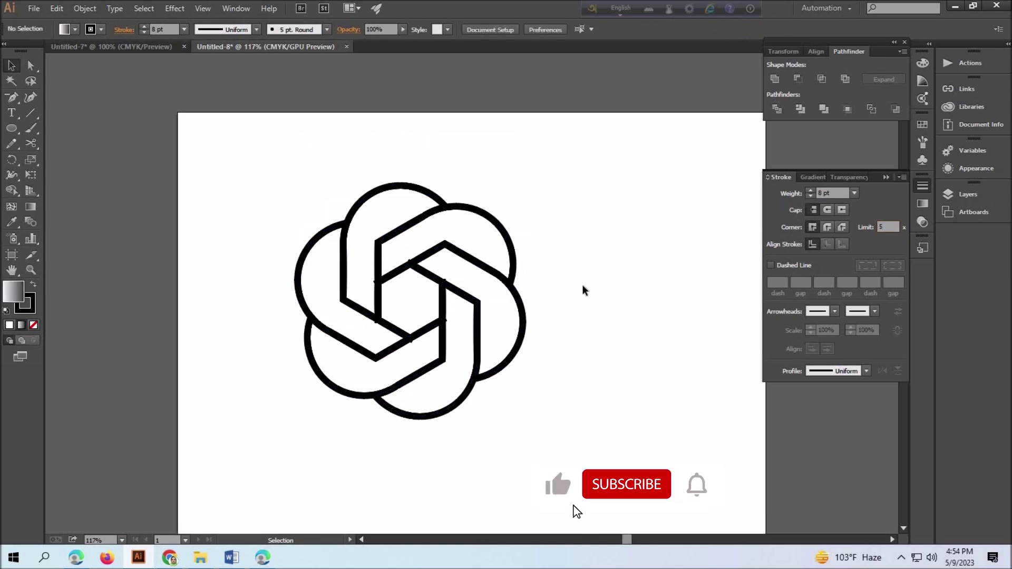
key(ctrl+a)
click(184, 29)
click(200, 197)
Step: Set the knot's stroke weight to 3 pt and zoom to 800% on the crossings
click(184, 29)
click(199, 113)
click(615, 369)
key(ctrl+a)
click(269, 305)
click(122, 540)
click(140, 287)
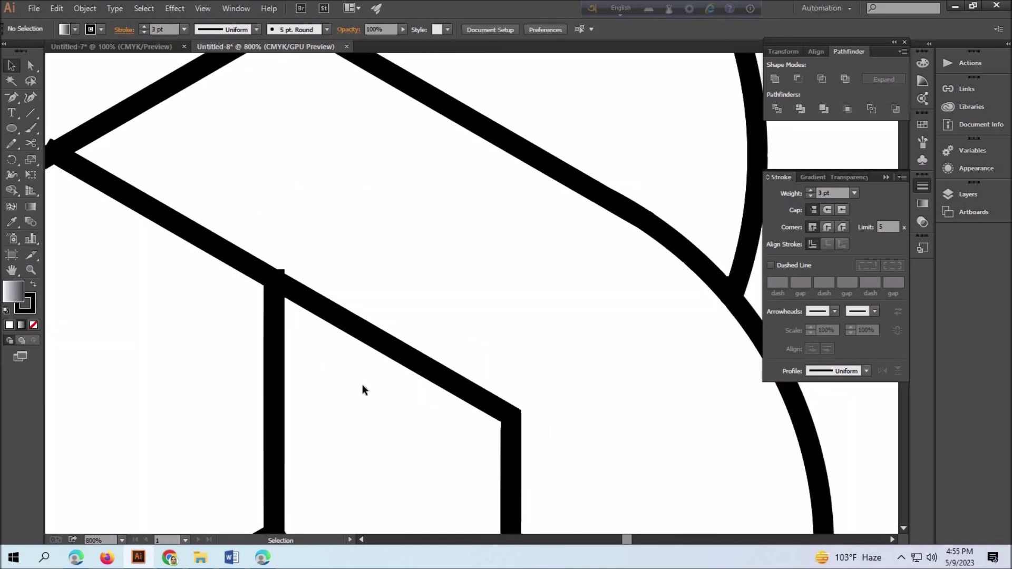
Step: Fill the upper and middle band regions with the gradient using Shape Builder
key(ctrl+a)
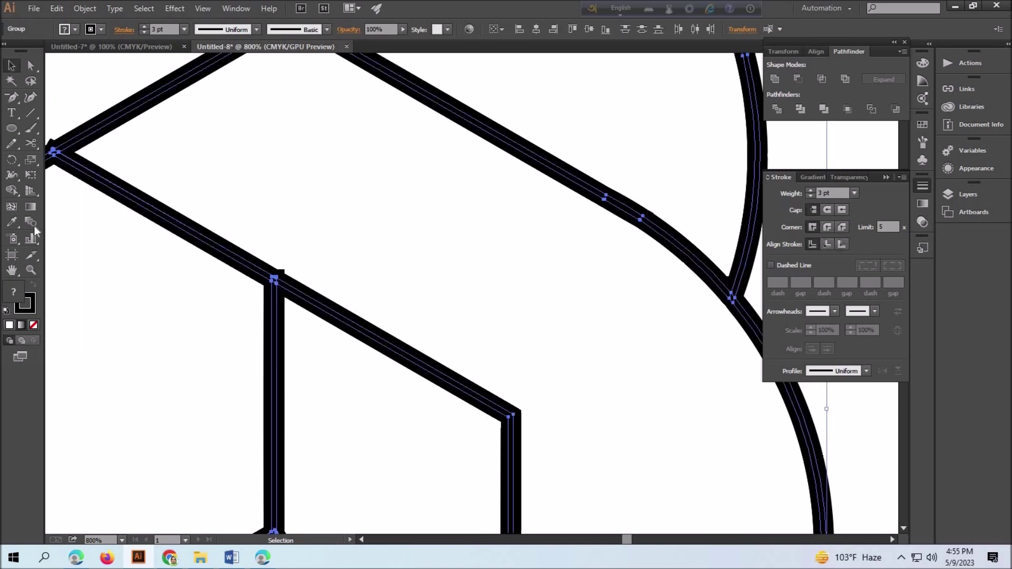
key(shift+m)
click(381, 261)
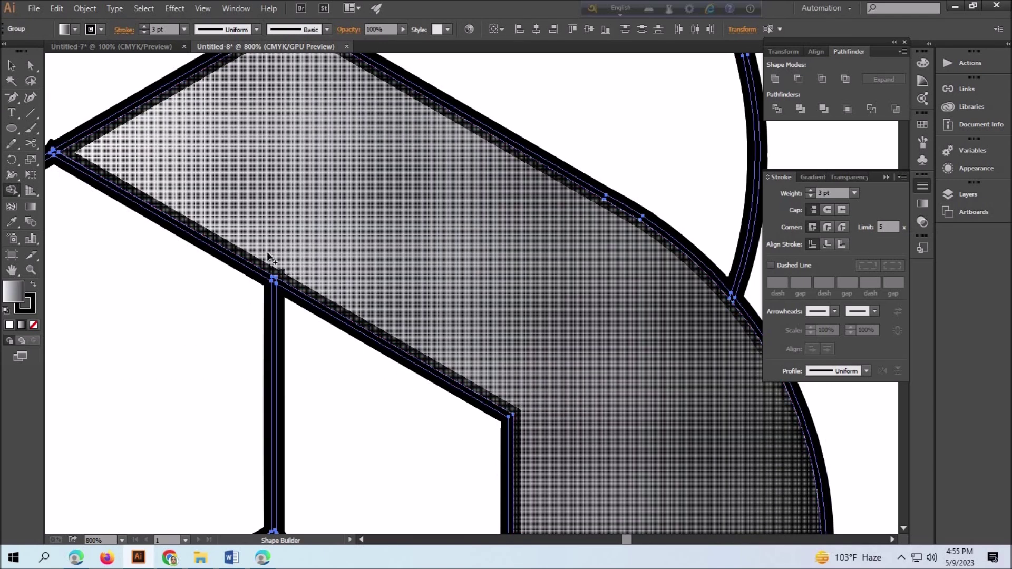
scroll(316, 272, down, 2)
scroll(357, 285, down, 3)
click(285, 310)
Step: Delete the stray crossing lines' anchor points with the Delete Anchor Point tool
key(-)
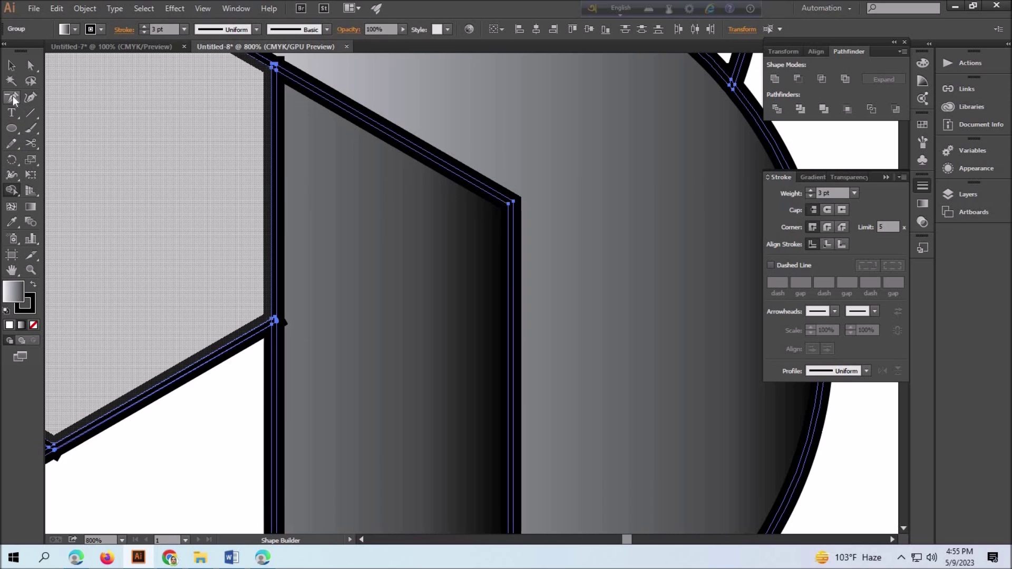
click(275, 319)
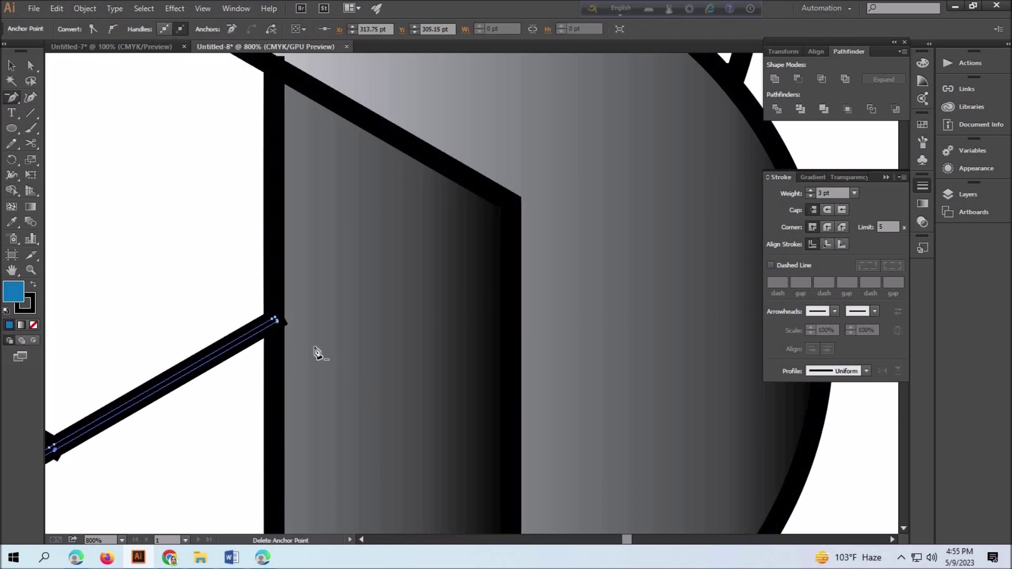
click(275, 320)
click(60, 449)
scroll(56, 433, down, 1)
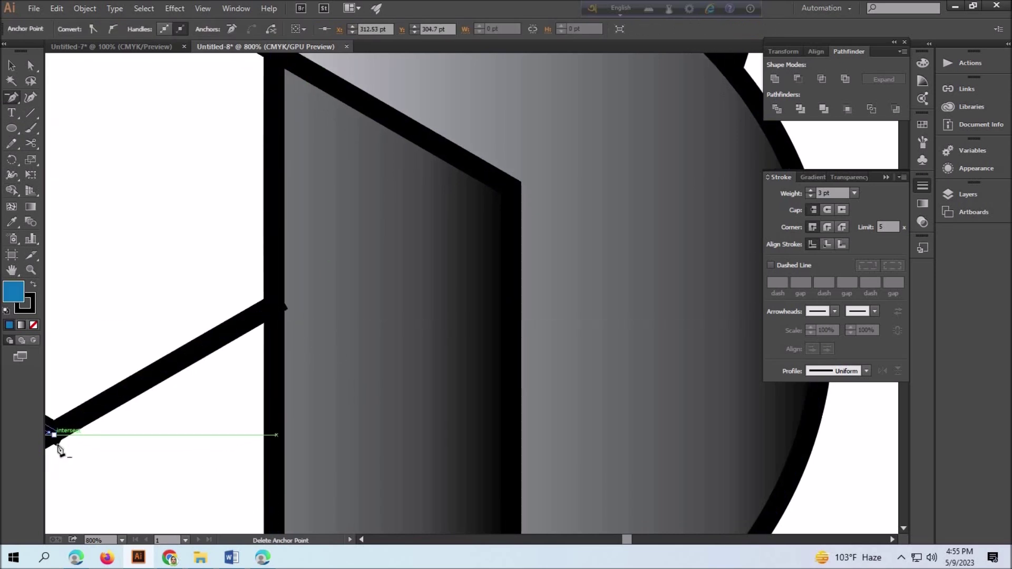
scroll(255, 306, left, 5)
click(249, 308)
Step: Reselect the knot, zoom to 200%, and set the stroke corner Limit to 1
key(v)
drag(303, 377, 185, 235)
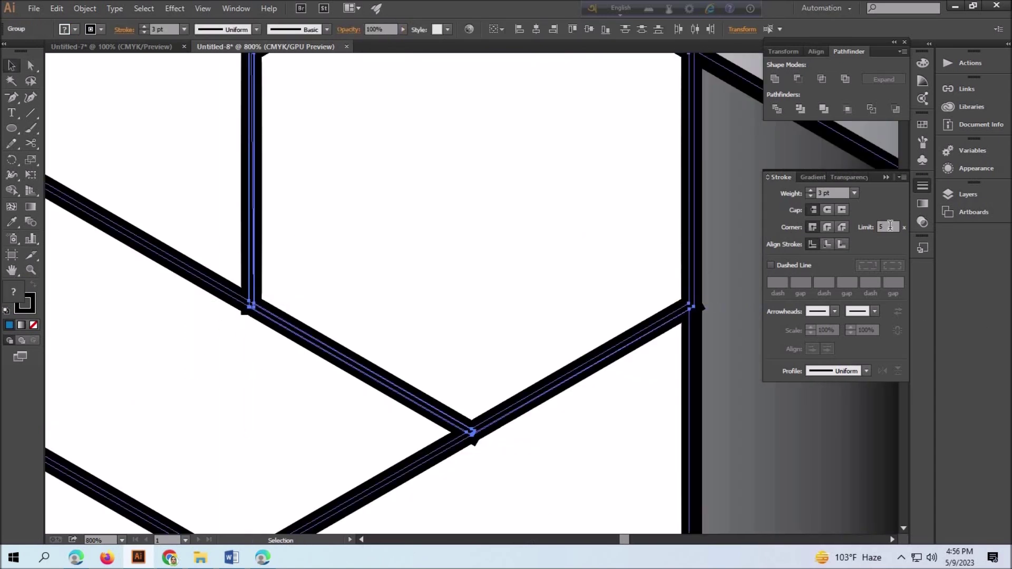
scroll(420, 503, down, 2)
click(122, 540)
click(151, 346)
click(890, 226)
text(1)
click(180, 291)
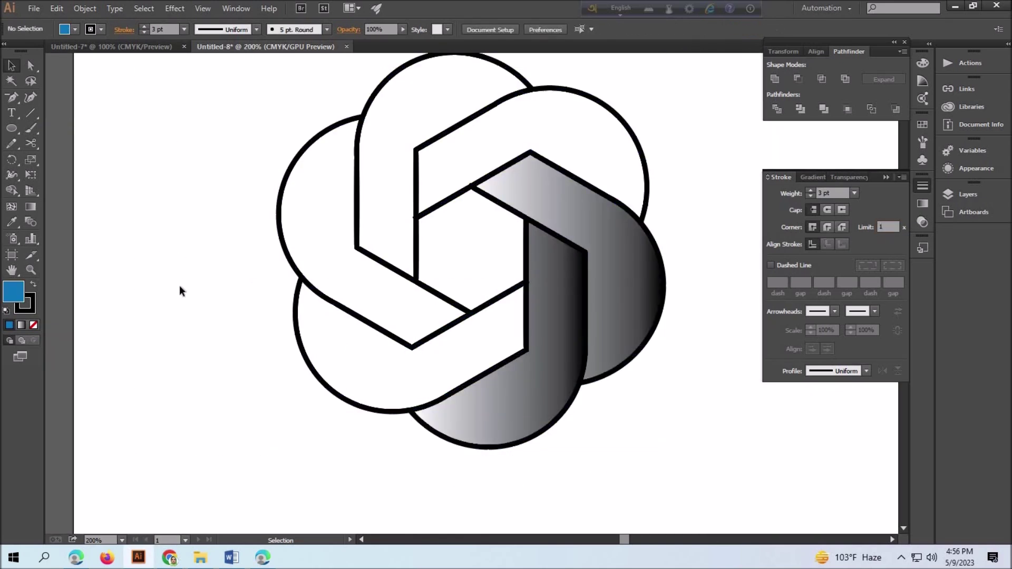
Step: Apply the White, Black linear gradient preset to the whole marquee-selected knot, then reselect it all
click(441, 244)
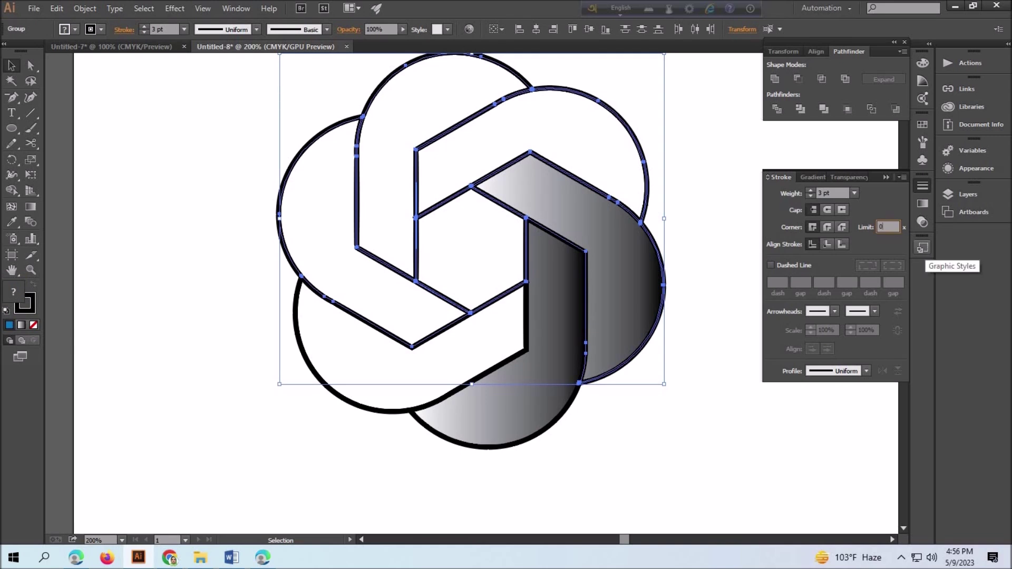
click(337, 404)
drag(265, 103, 637, 441)
click(923, 203)
click(790, 195)
click(718, 217)
click(648, 439)
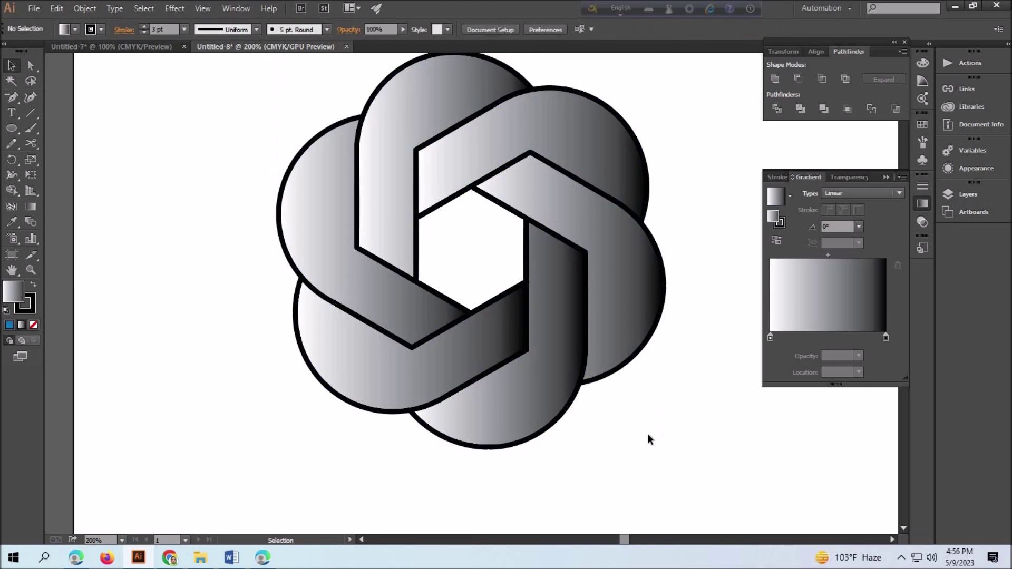
scroll(647, 439, up, 2)
key(ctrl+a)
click(75, 29)
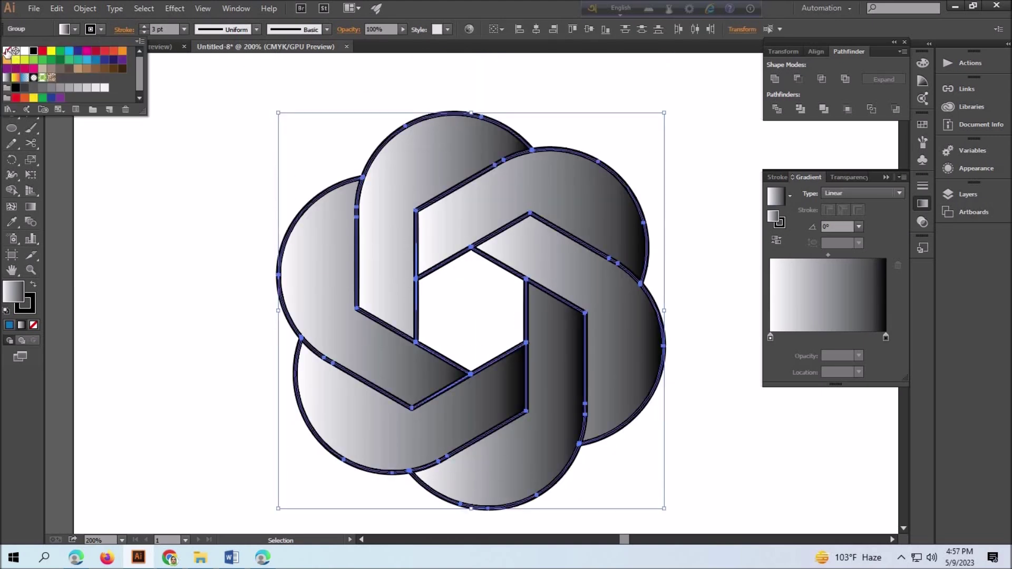
Step: Remove the knot's dark stroke and select all the artwork
click(7, 51)
click(206, 311)
click(561, 374)
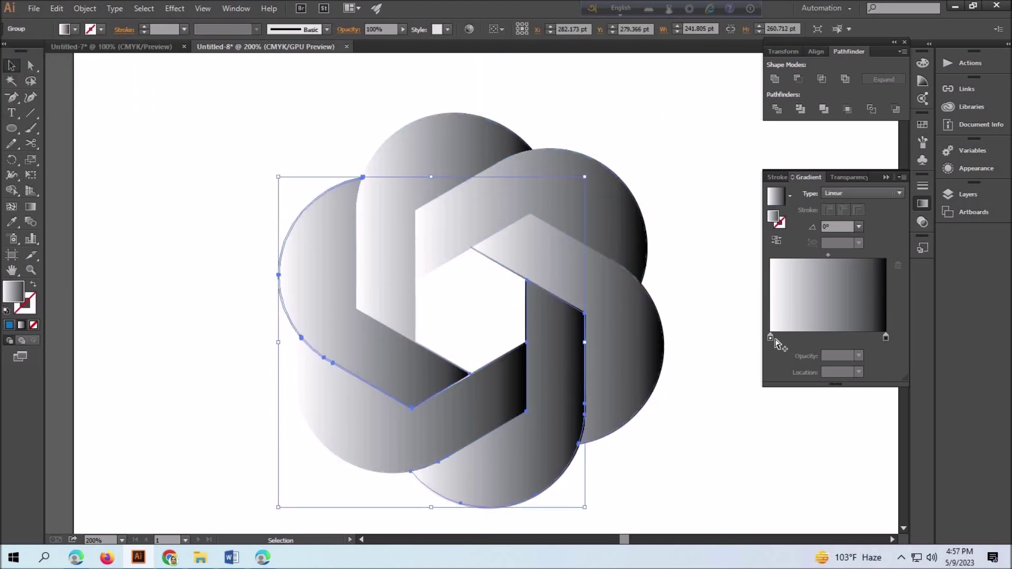
click(531, 299)
key(ctrl+a)
Step: Recolour the gradient stops with blue swatches, shift the midpoint right, and reverse the gradient
double_click(770, 337)
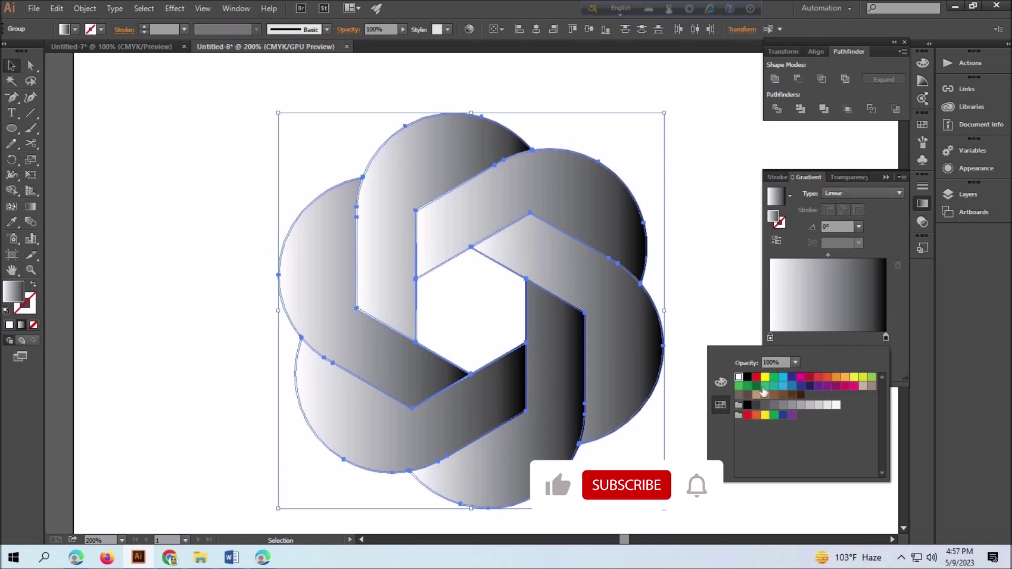
click(792, 377)
click(792, 386)
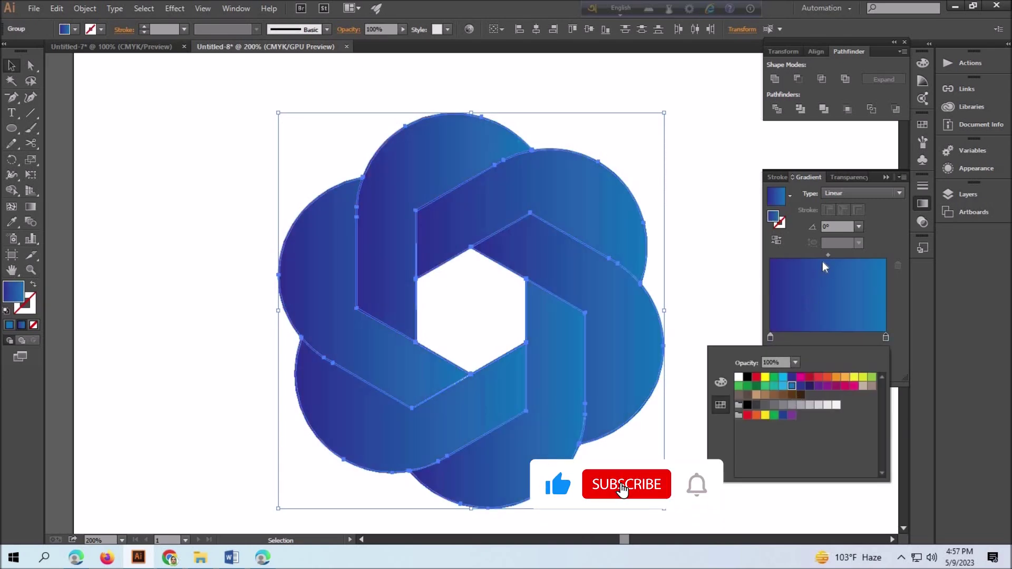
drag(828, 256, 834, 255)
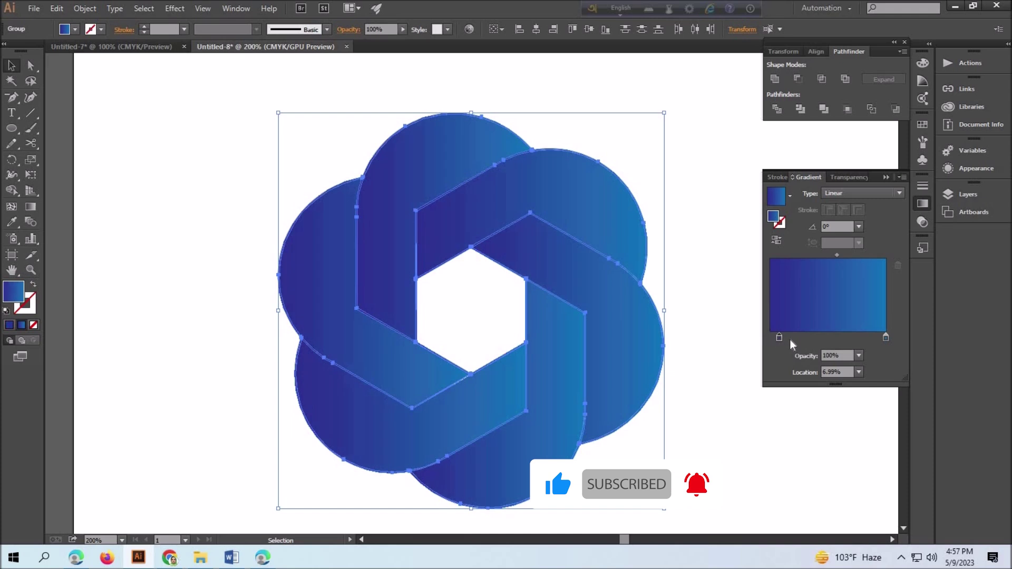
click(422, 354)
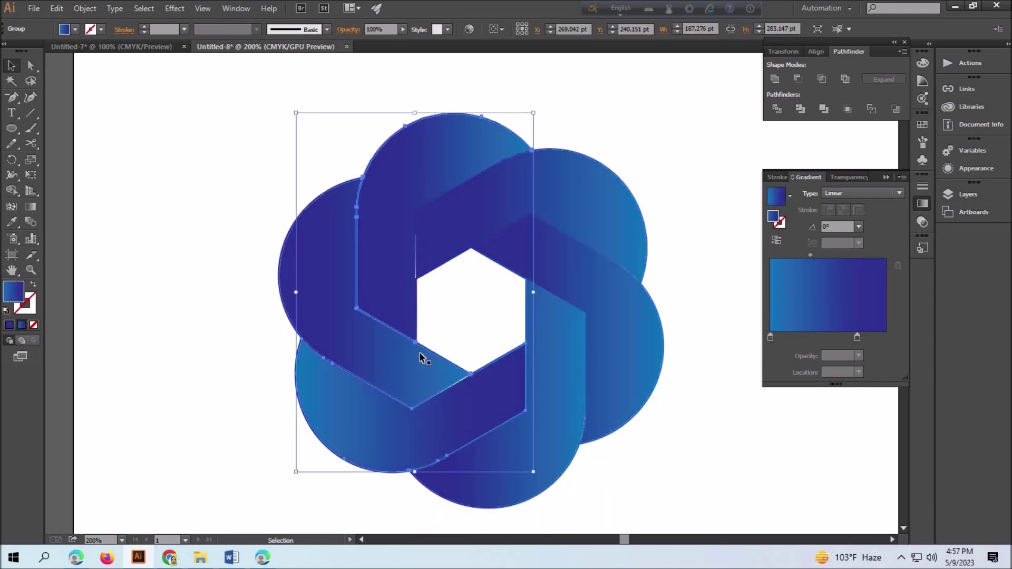
click(776, 240)
Step: Ungroup the knot pieces, nudge one into place, then reselect the whole knot
right_click(372, 363)
click(407, 437)
drag(429, 384, 374, 384)
click(674, 418)
key(ctrl+z)
key(ctrl+z)
click(704, 454)
drag(707, 459, 235, 116)
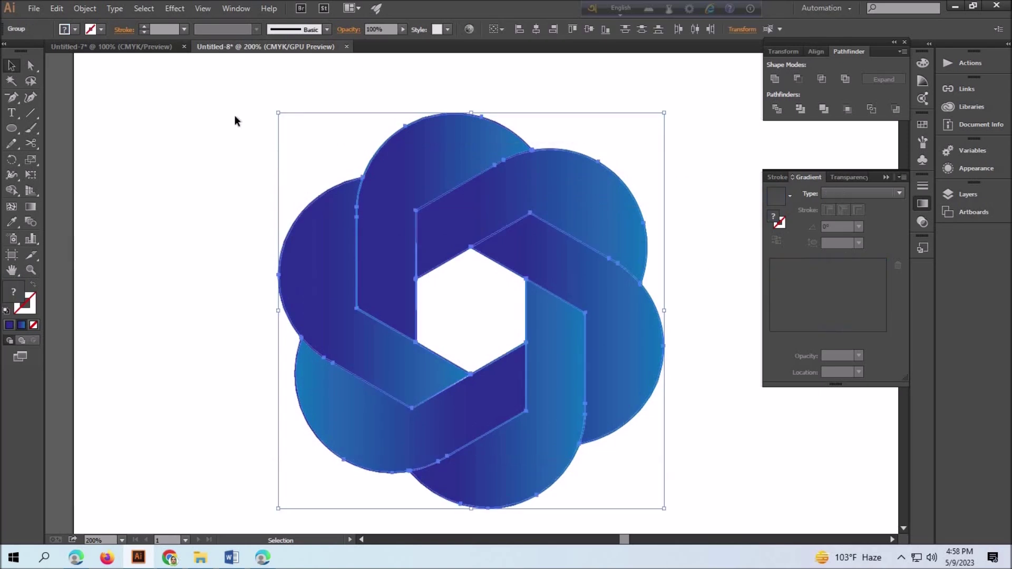
Step: Outline all knot paths in dark blue, then reverse the lower-right strip's gradient
click(101, 29)
click(69, 52)
click(24, 51)
click(87, 60)
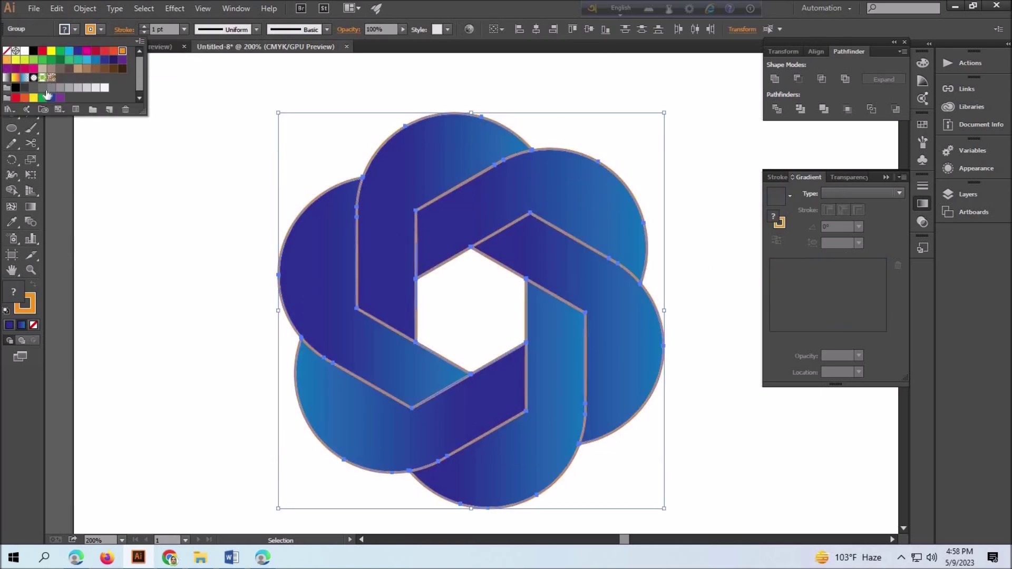
click(51, 98)
click(209, 243)
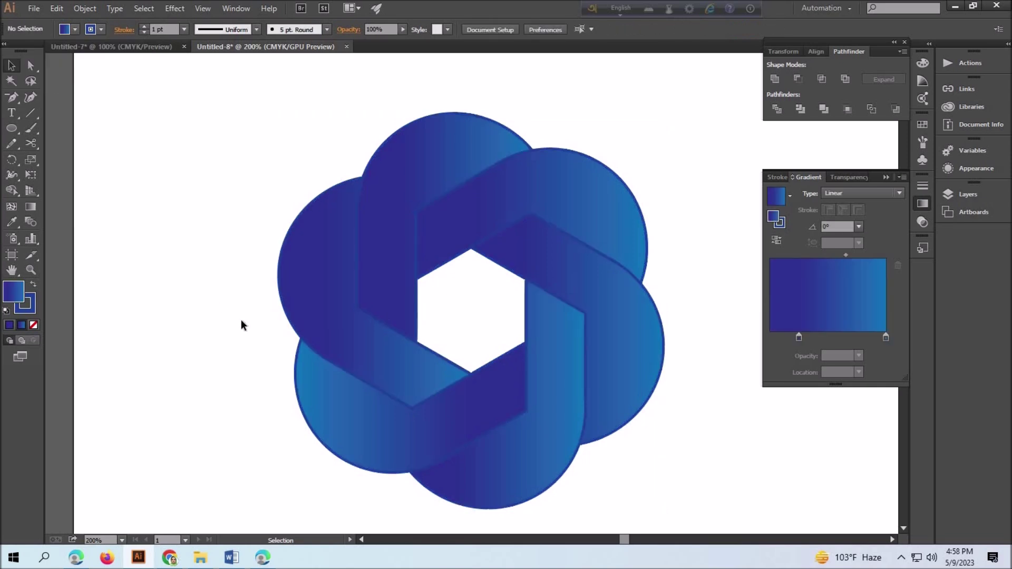
click(541, 439)
click(776, 240)
right_click(375, 325)
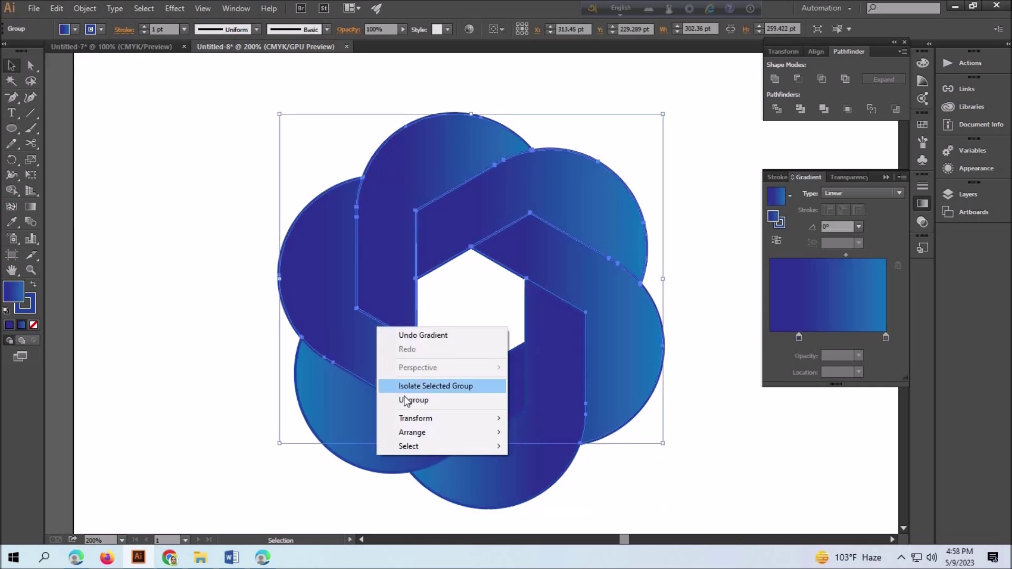
Step: Ungroup the knot strips so each band can be selected separately
click(470, 409)
click(580, 400)
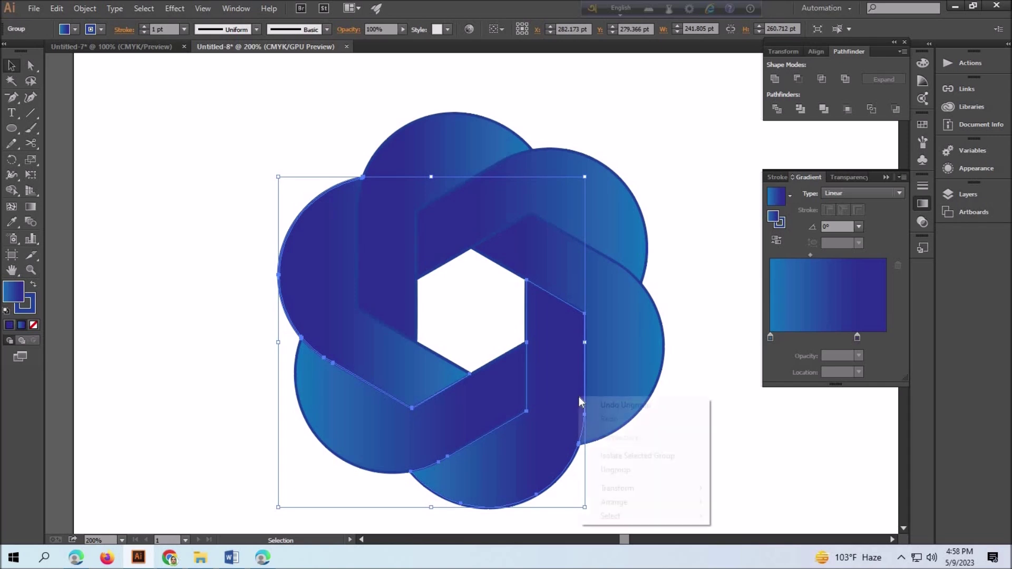
right_click(369, 437)
click(397, 380)
click(386, 368)
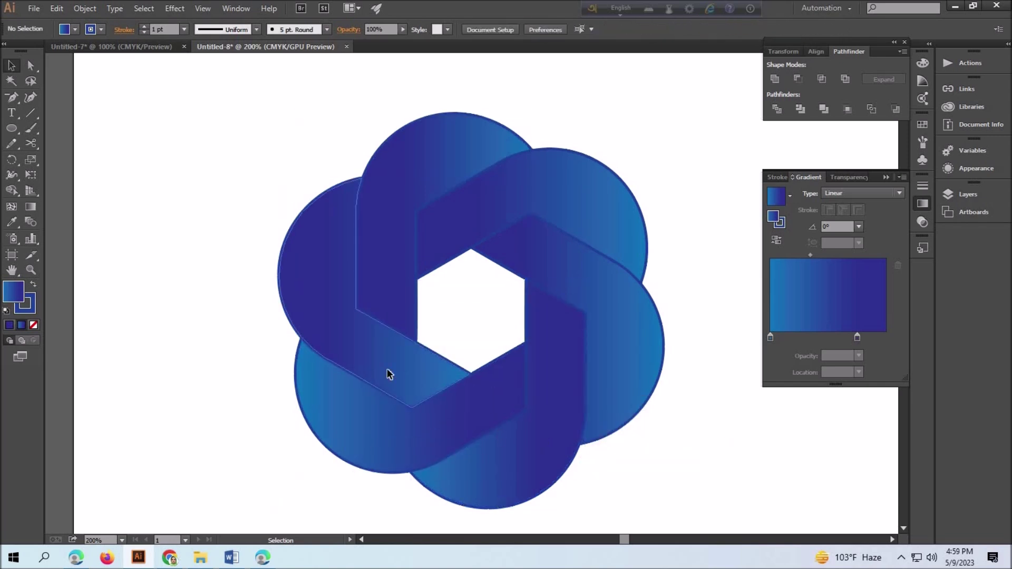
click(448, 159)
click(611, 306)
right_click(612, 305)
click(774, 457)
Step: Reverse the gradients on the right and left strips
click(777, 239)
click(475, 474)
click(317, 264)
click(777, 240)
click(759, 425)
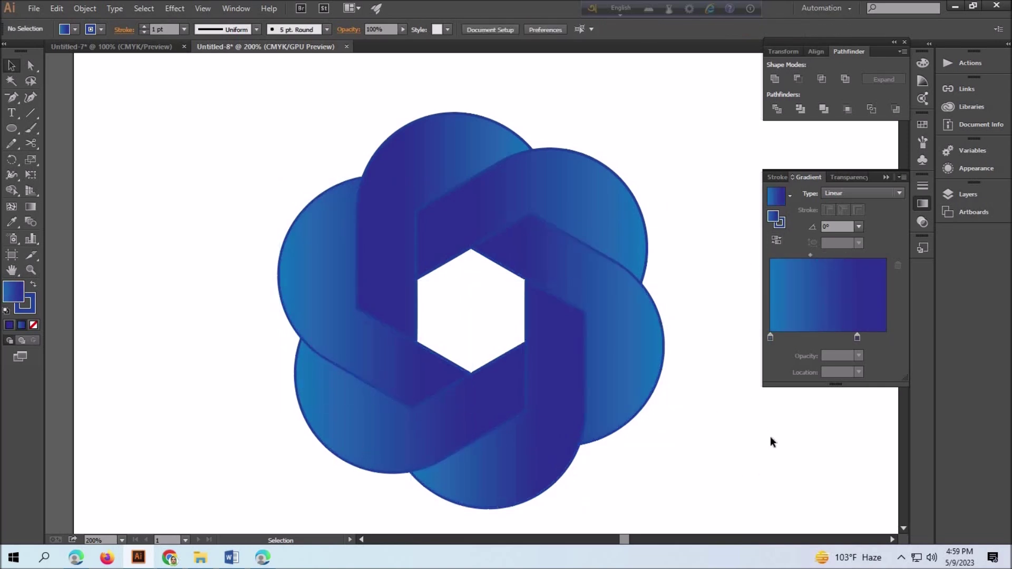
click(475, 232)
click(557, 461)
Step: Give the lower-right strip a narrow white middle gradient stop, angled at 49.1°
key(g)
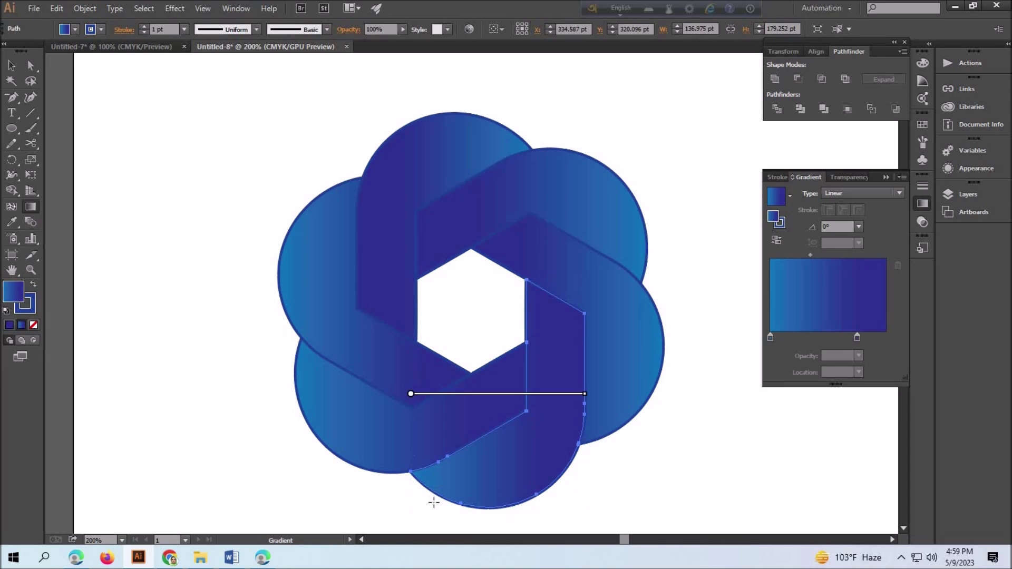
drag(471, 518, 603, 285)
drag(854, 338, 836, 338)
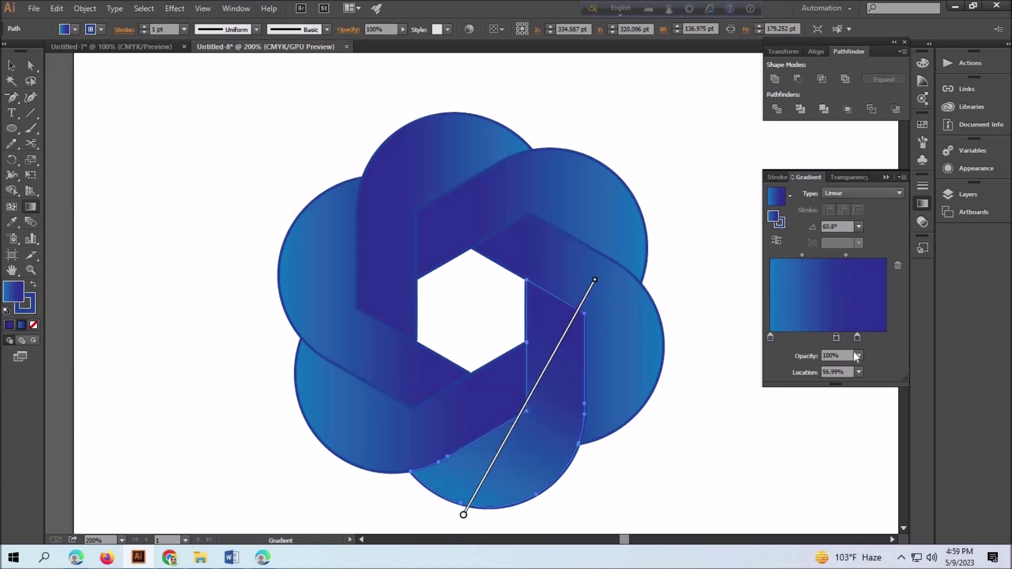
click(859, 356)
click(875, 512)
drag(846, 255, 826, 255)
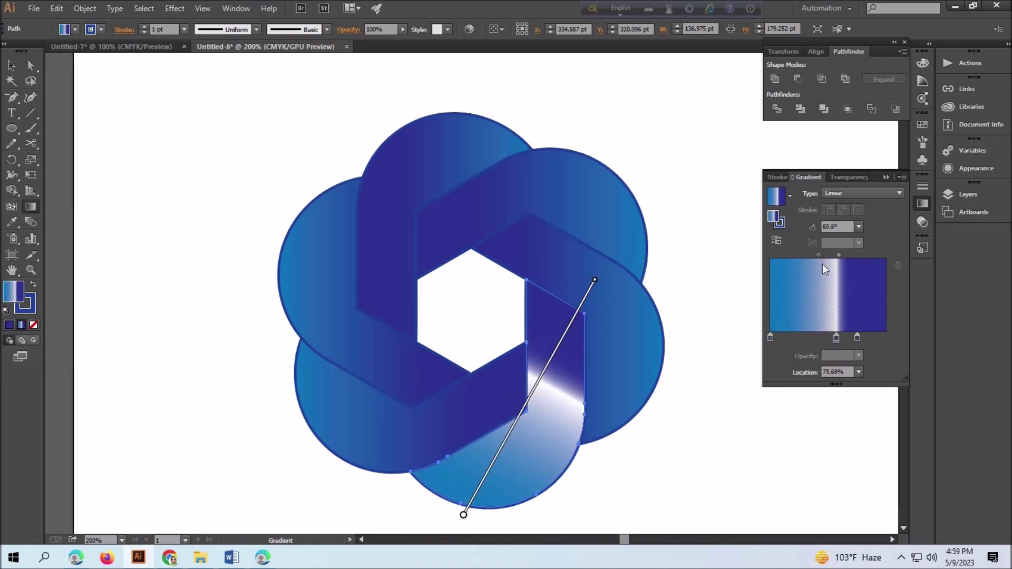
drag(462, 467, 615, 348)
drag(396, 493, 604, 333)
drag(433, 505, 622, 286)
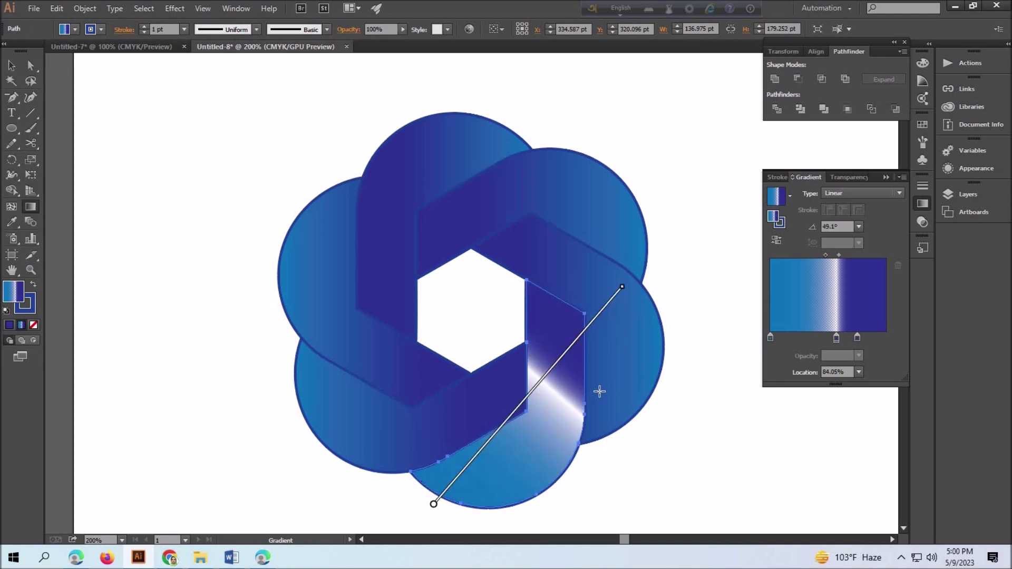
drag(592, 321, 605, 306)
drag(541, 381, 546, 373)
key(v)
Step: Eyedropper the white-band gradient onto the upper-left, upper-right and right strips
click(369, 422)
click(21, 325)
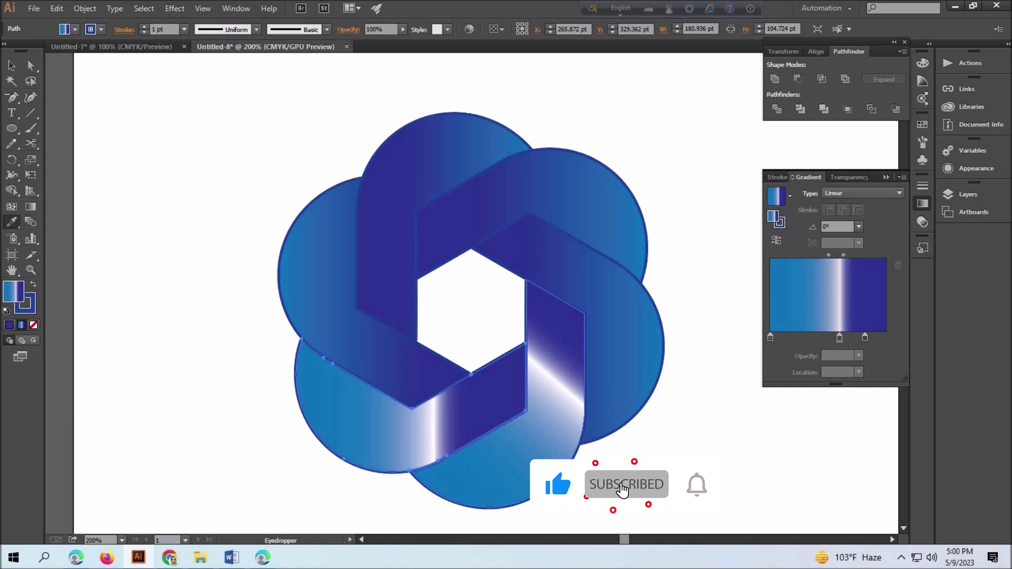
click(409, 142)
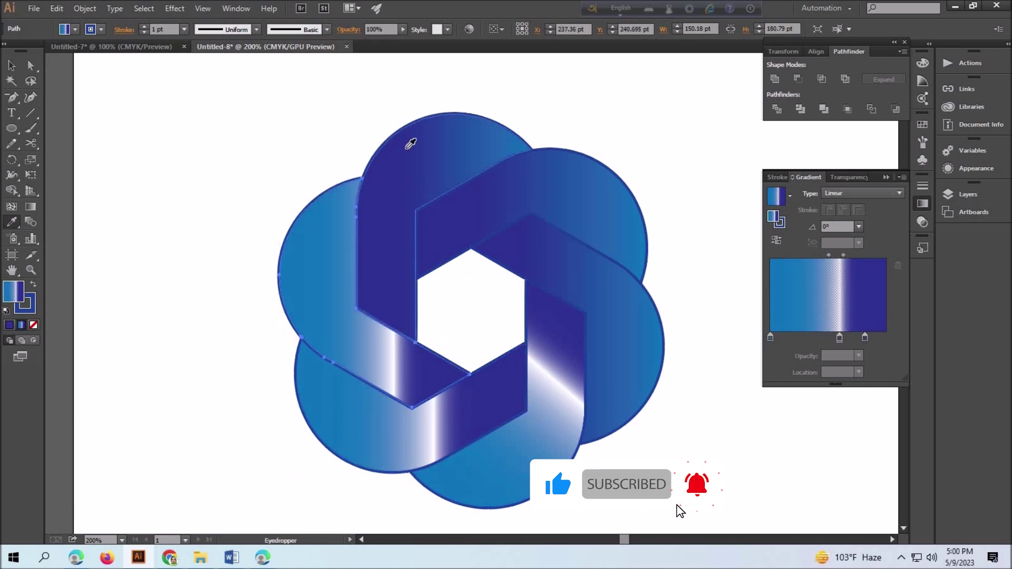
click(23, 222)
click(325, 322)
ctrl+click(580, 174)
click(473, 433)
ctrl+click(622, 343)
click(473, 434)
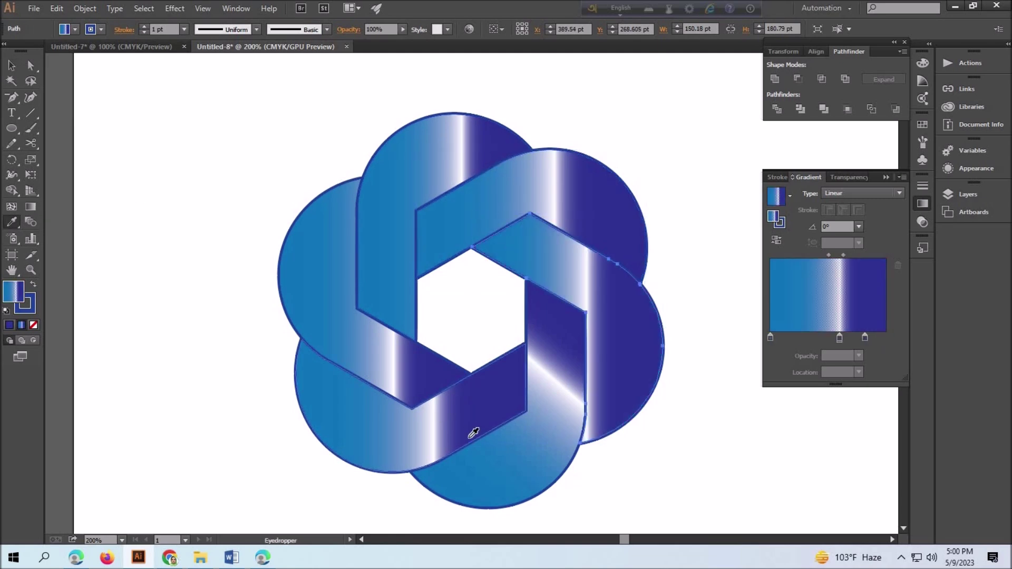
Step: Angle the right strip's gradient to 137.5° and the left strip's diagonally
key(g)
drag(505, 267, 438, 205)
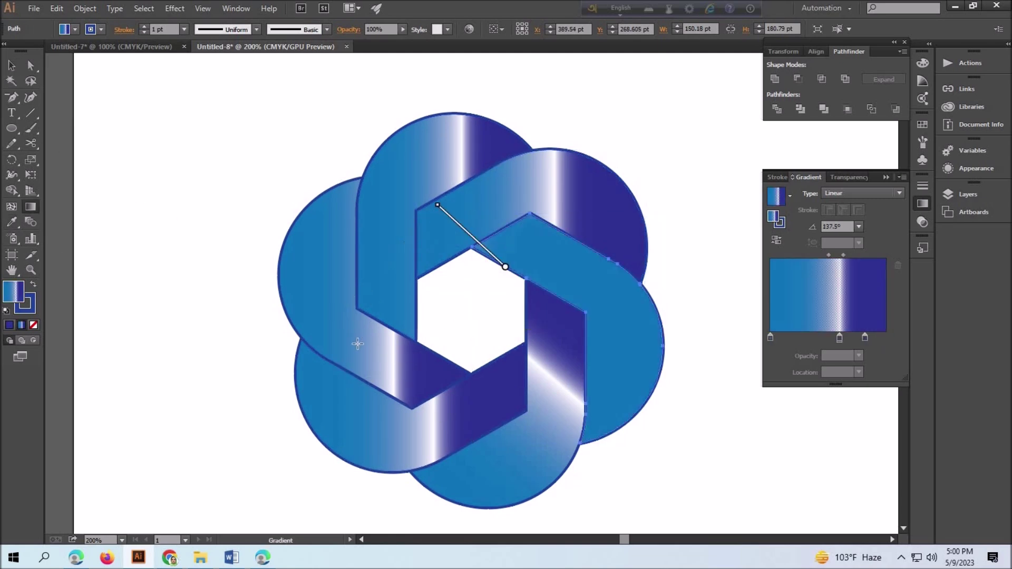
ctrl+click(309, 294)
drag(278, 208, 429, 348)
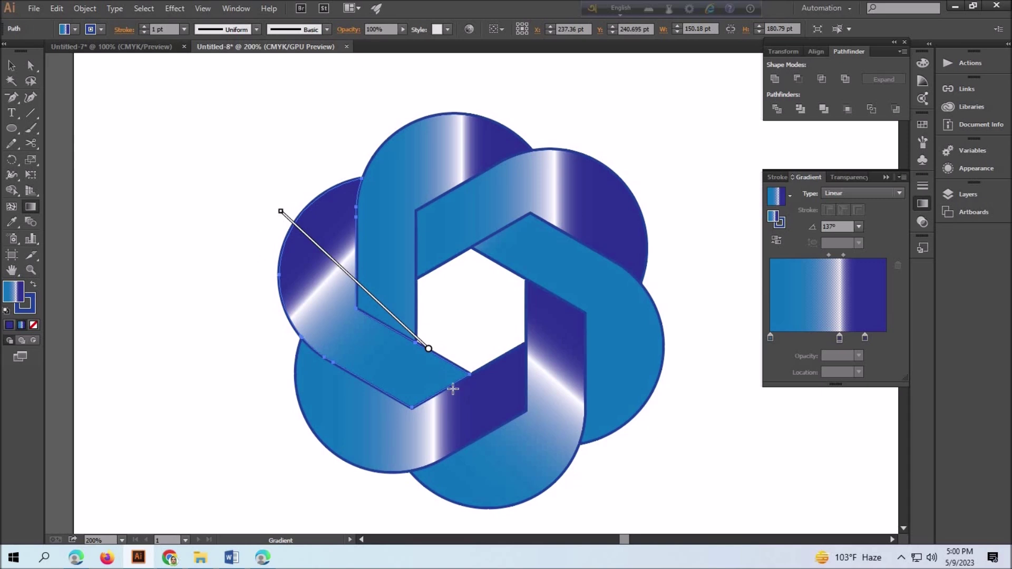
drag(312, 245, 462, 362)
Step: Angle the top strip's gradient to 45.2° and reverse it; reverse and angle the left strip's to about 45°
ctrl+click(390, 221)
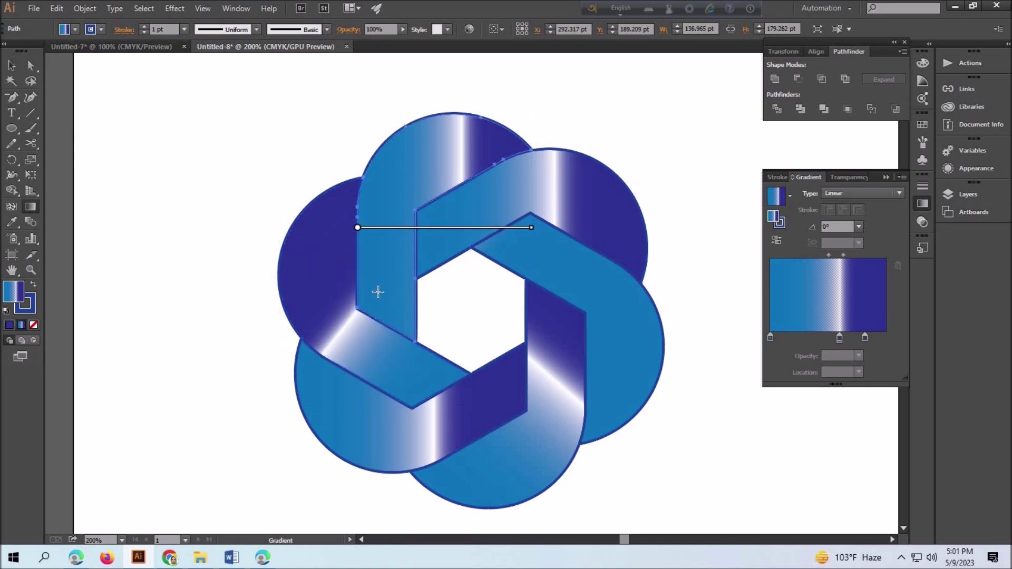
drag(386, 293, 472, 113)
drag(376, 267, 535, 107)
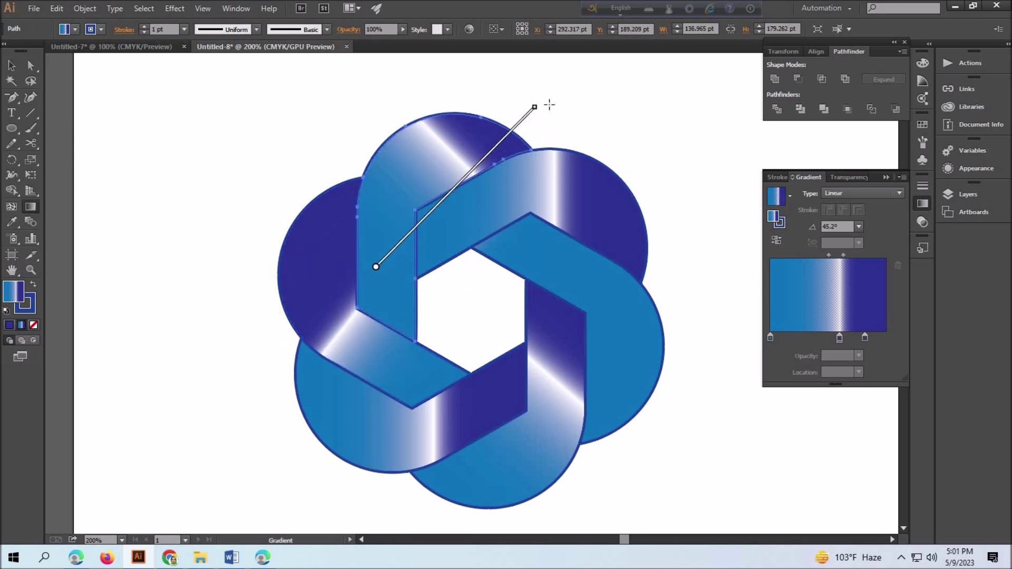
click(777, 240)
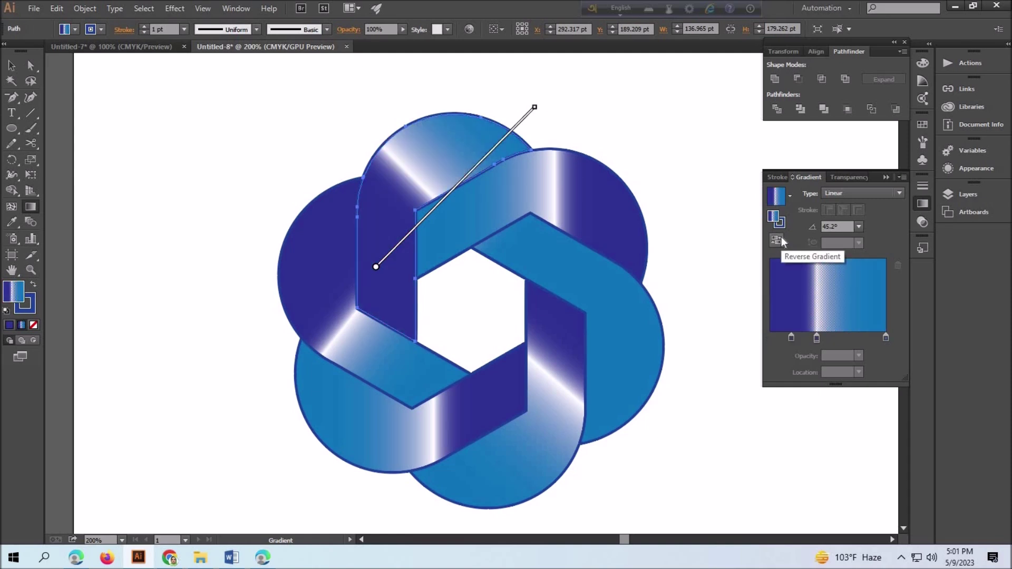
click(12, 66)
click(316, 264)
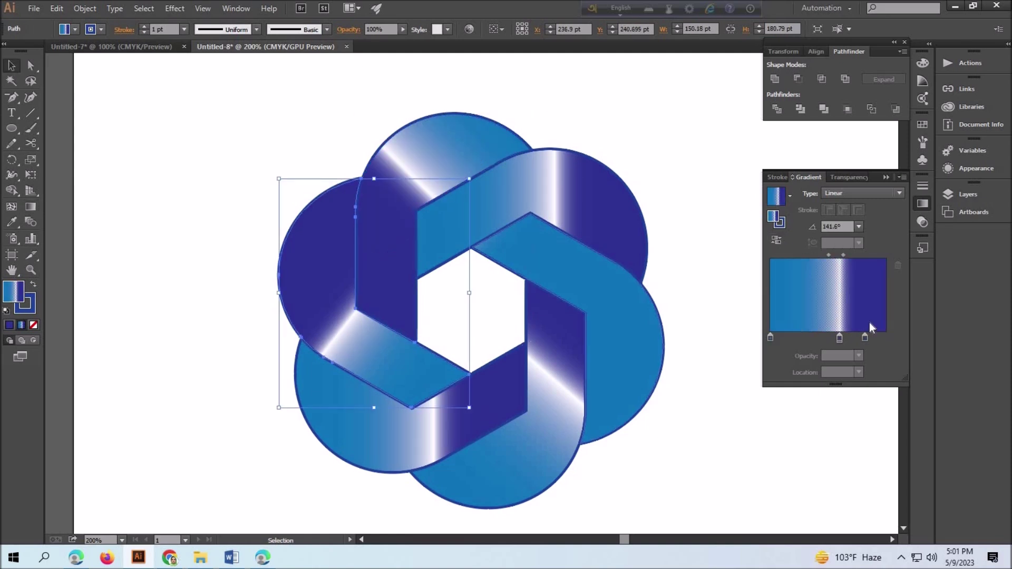
click(776, 240)
key(g)
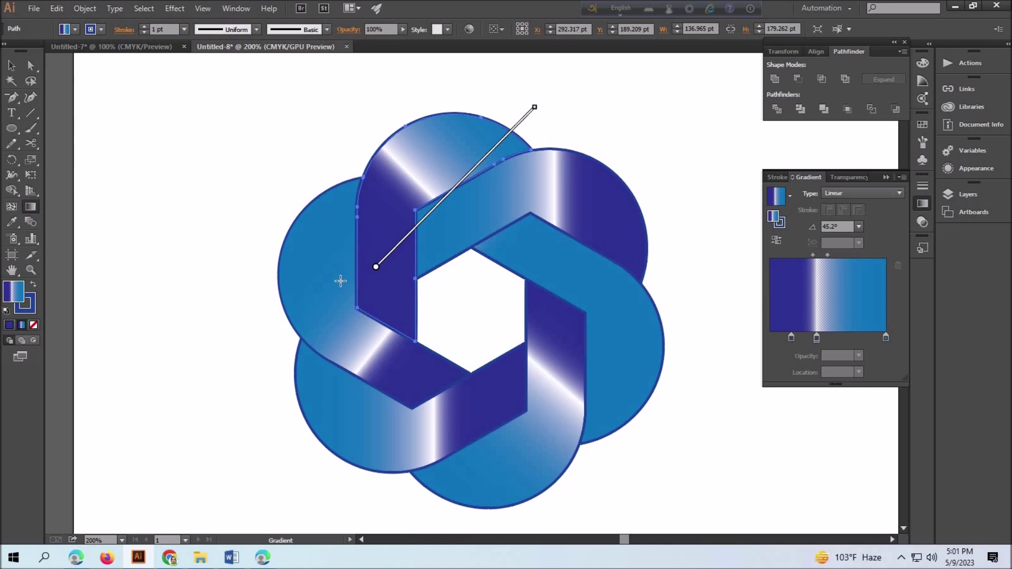
drag(356, 287, 516, 127)
Step: Redirect the lower-left band's gradient across the band, then select the right-hand band
ctrl+click(361, 362)
drag(463, 353, 294, 235)
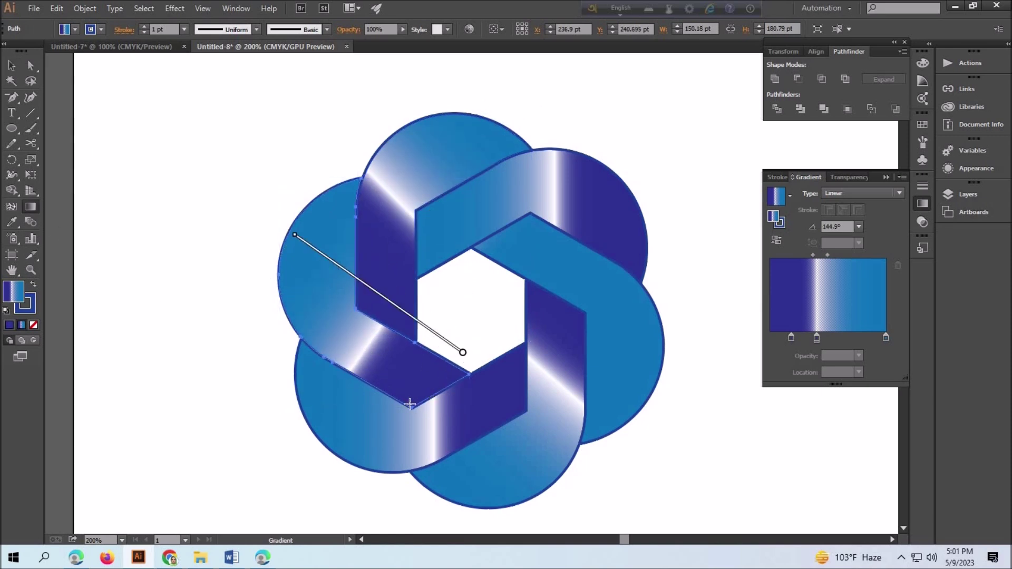
drag(425, 387, 296, 210)
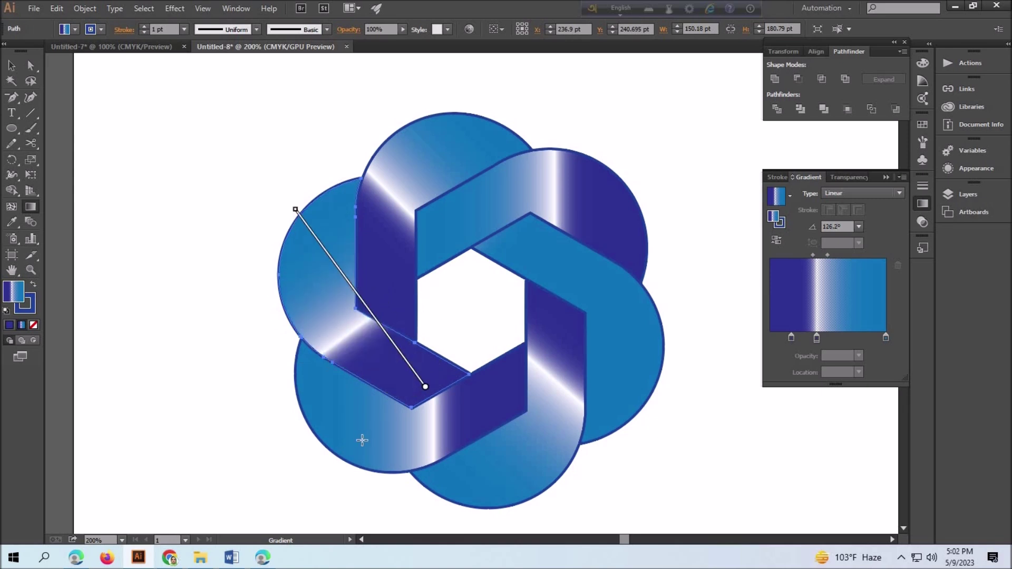
ctrl+click(121, 211)
ctrl+click(543, 337)
key(i)
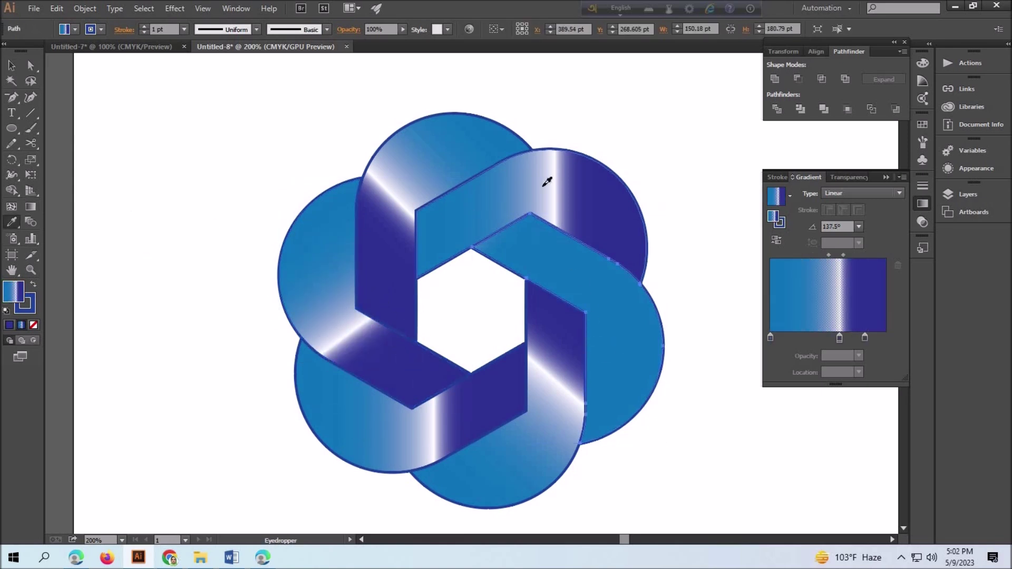
key(v)
click(16, 223)
key(v)
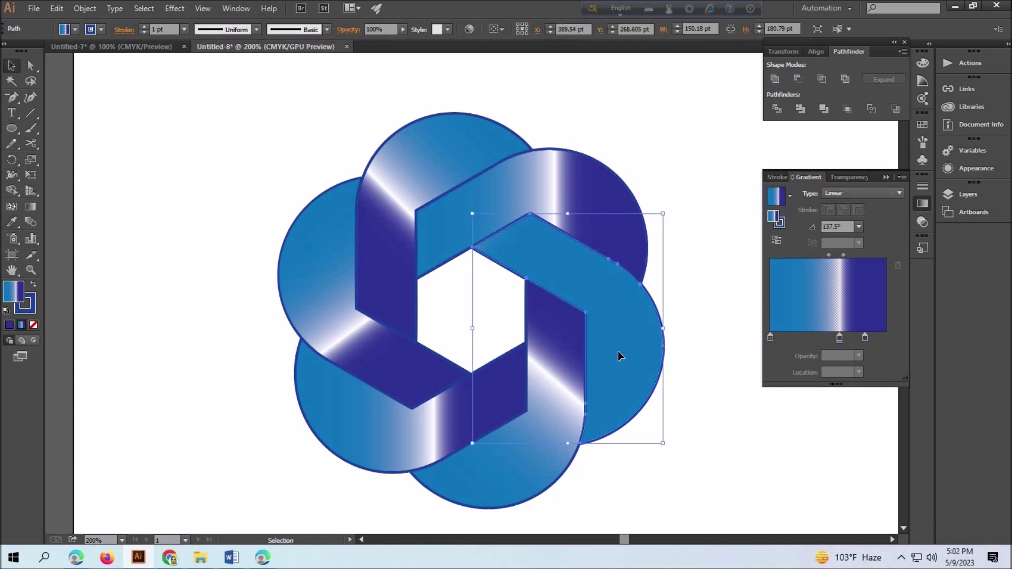
drag(571, 298, 677, 380)
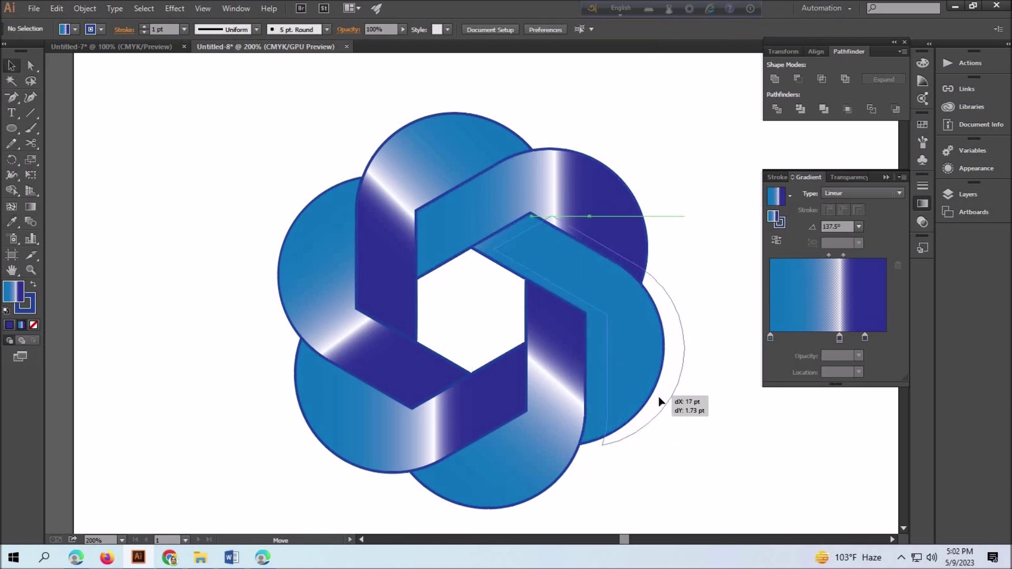
key(ctrl+z)
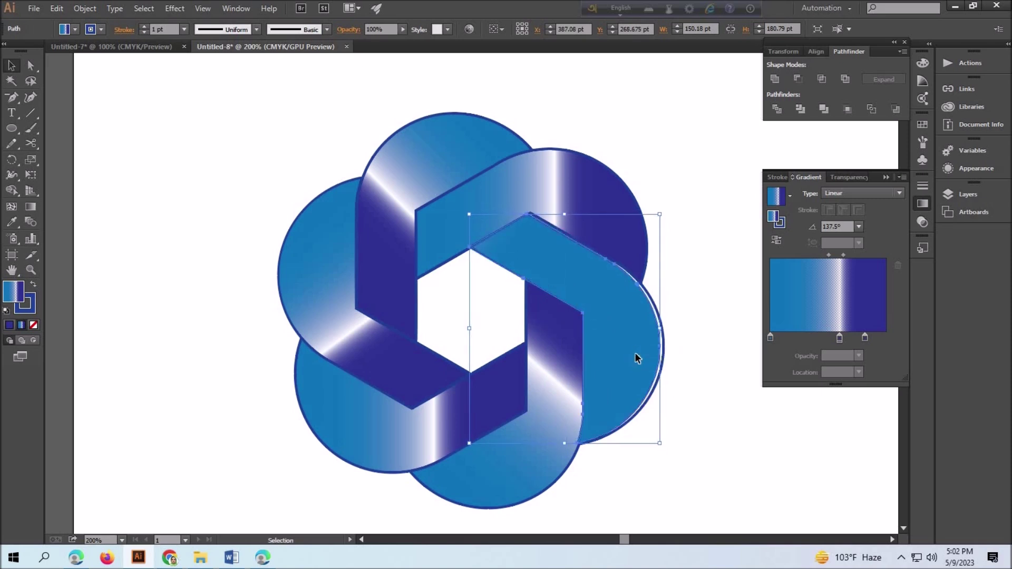
key(a)
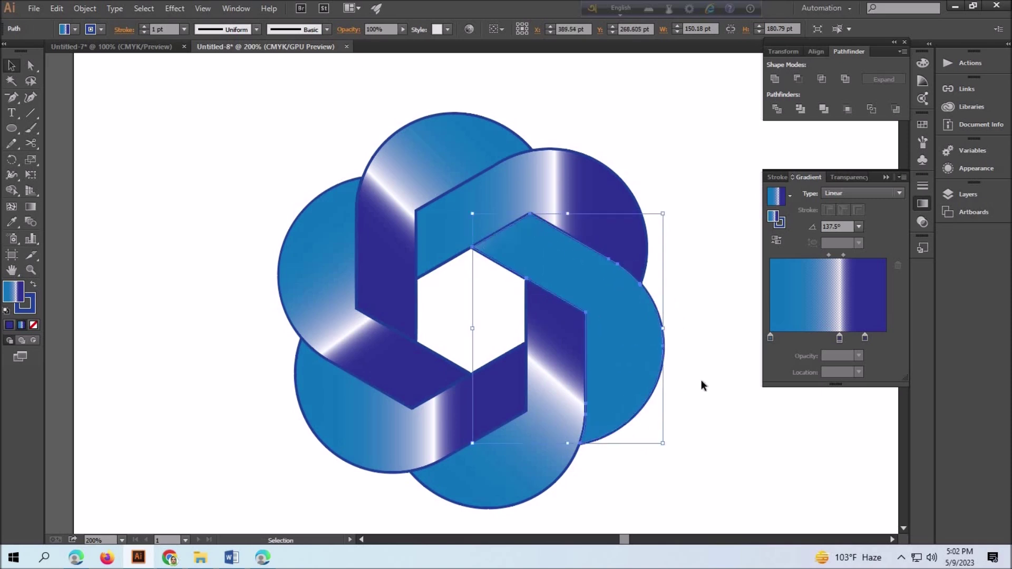
Step: Reverse the right-hand band's gradient at about -61° and slide its white highlight along
key(g)
drag(553, 278, 649, 420)
mouse_move(526, 243)
mouse_down()
mouse_move(638, 403)
mouse_move(611, 385)
mouse_up()
click(776, 240)
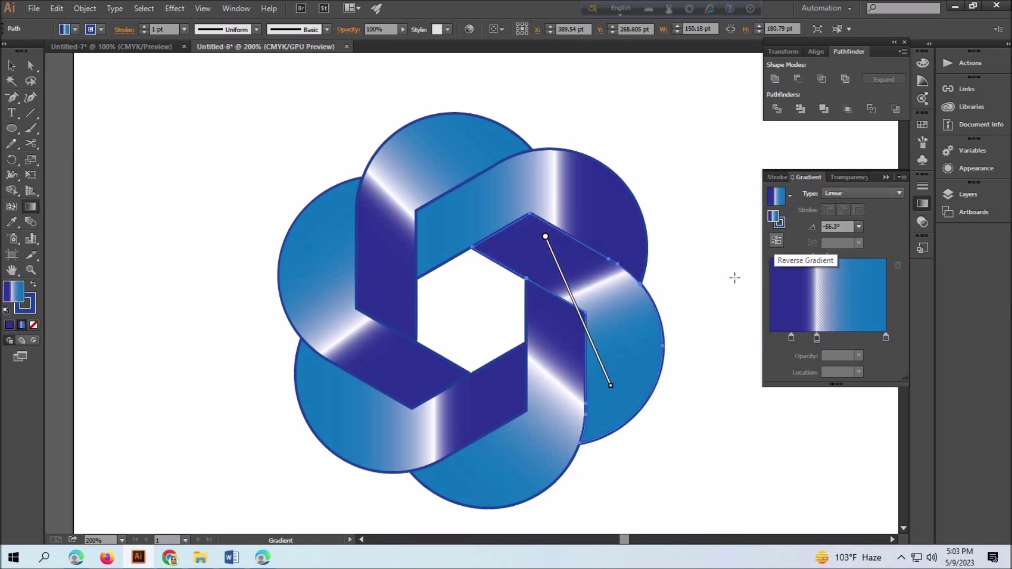
drag(542, 241, 614, 371)
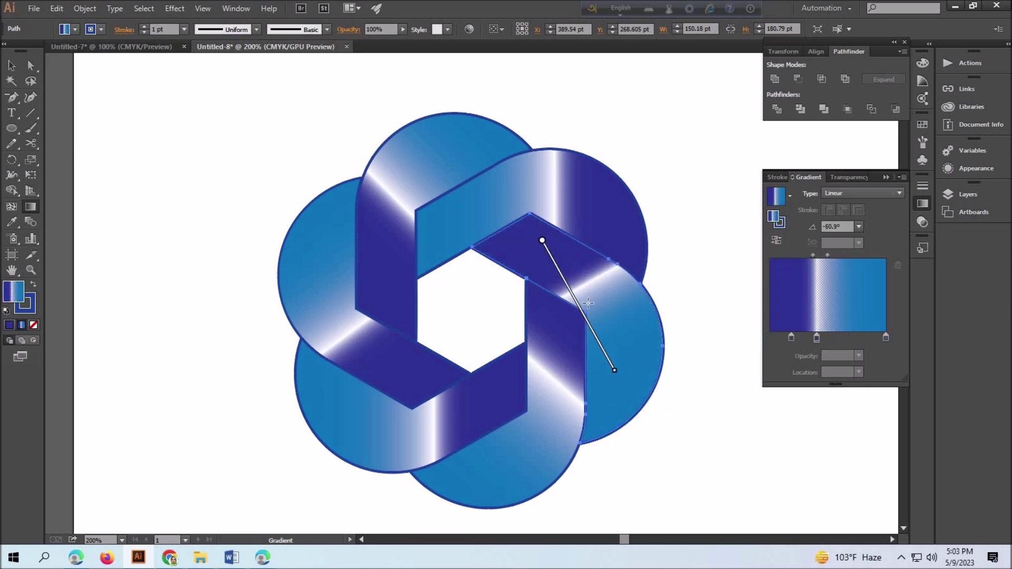
drag(568, 305, 577, 318)
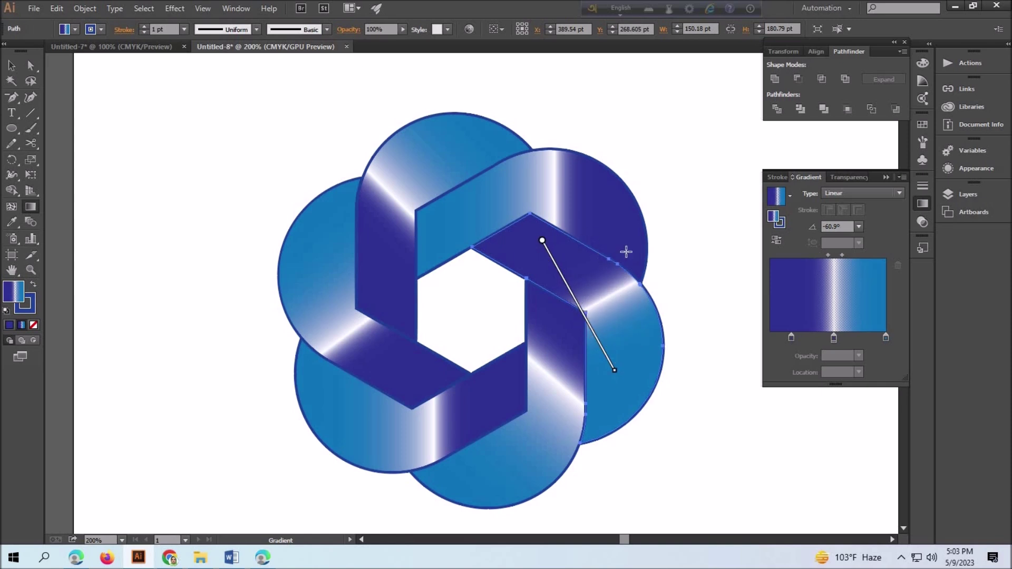
key(v)
click(237, 372)
Step: Run the upper-right band's gradient horizontally with the white highlight shifted left, then select the whole knot
click(554, 174)
key(g)
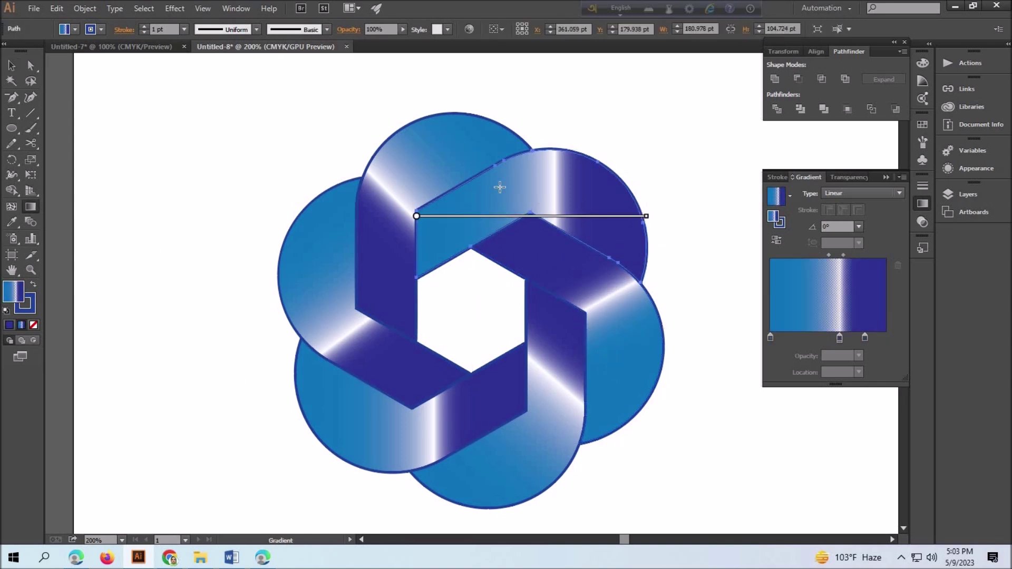
drag(492, 224, 667, 210)
drag(547, 221, 480, 226)
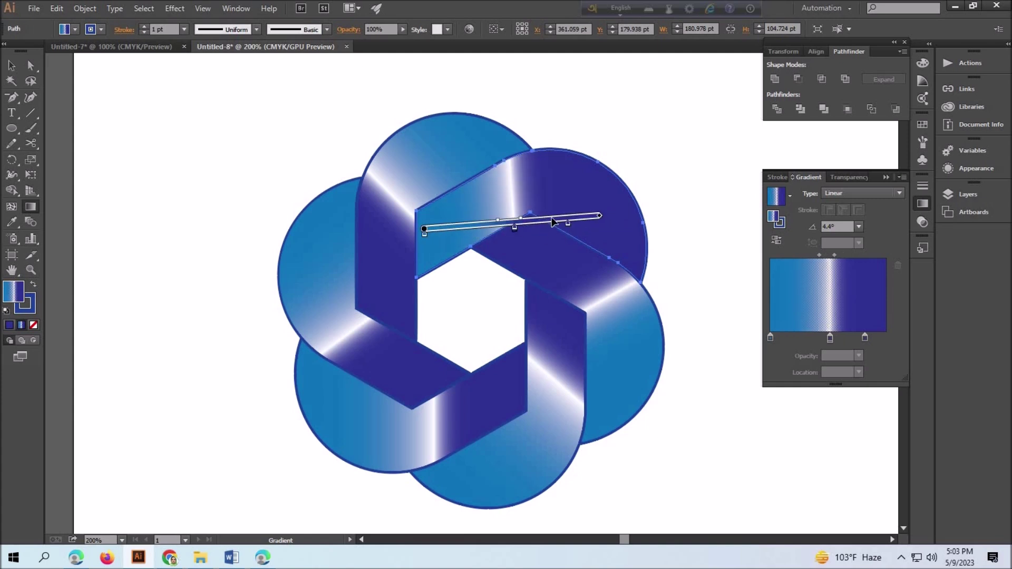
key(v)
click(209, 190)
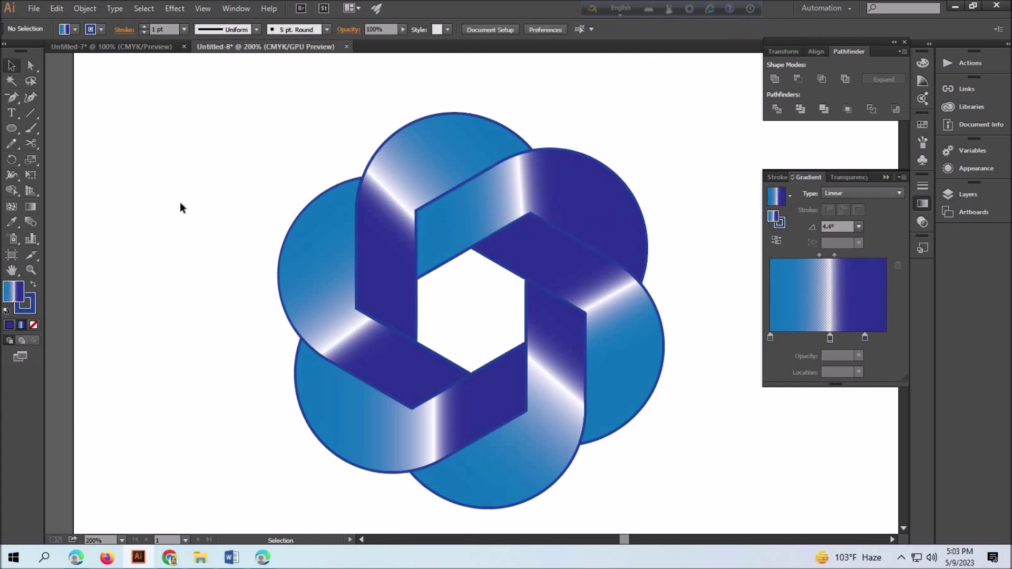
scroll(175, 232, down, 1)
drag(212, 96, 661, 476)
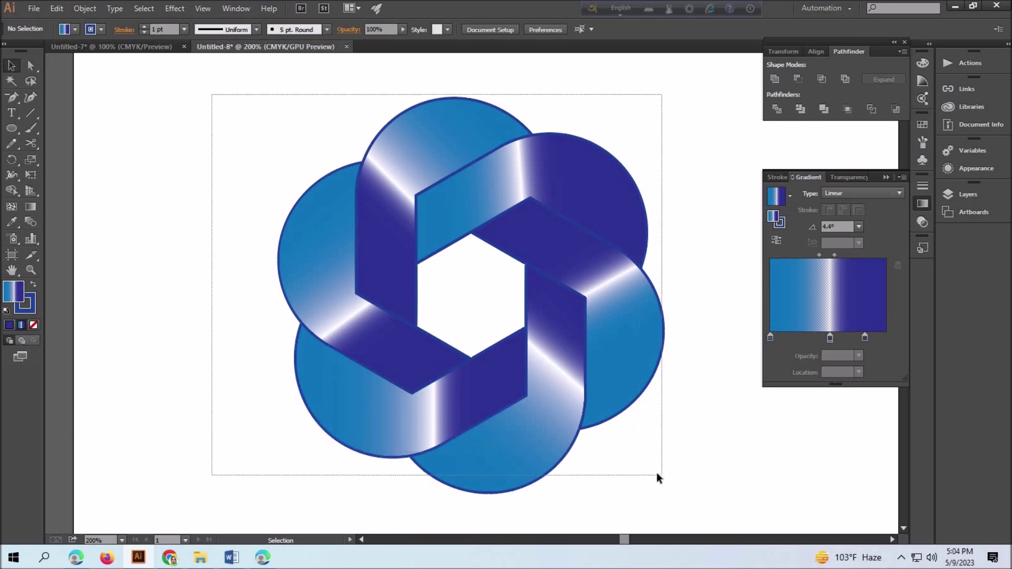
Step: Try light cyan, yellow and light grey outline colours on the knot
click(102, 29)
click(68, 58)
click(229, 285)
key(ctrl+a)
click(101, 29)
click(52, 58)
click(196, 254)
key(ctrl+a)
click(101, 29)
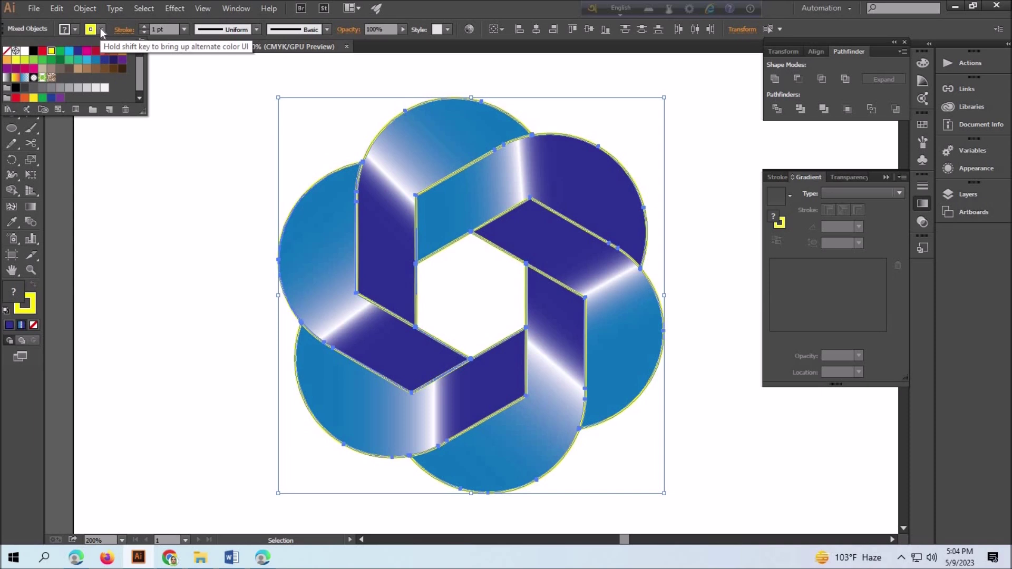
click(78, 88)
click(170, 246)
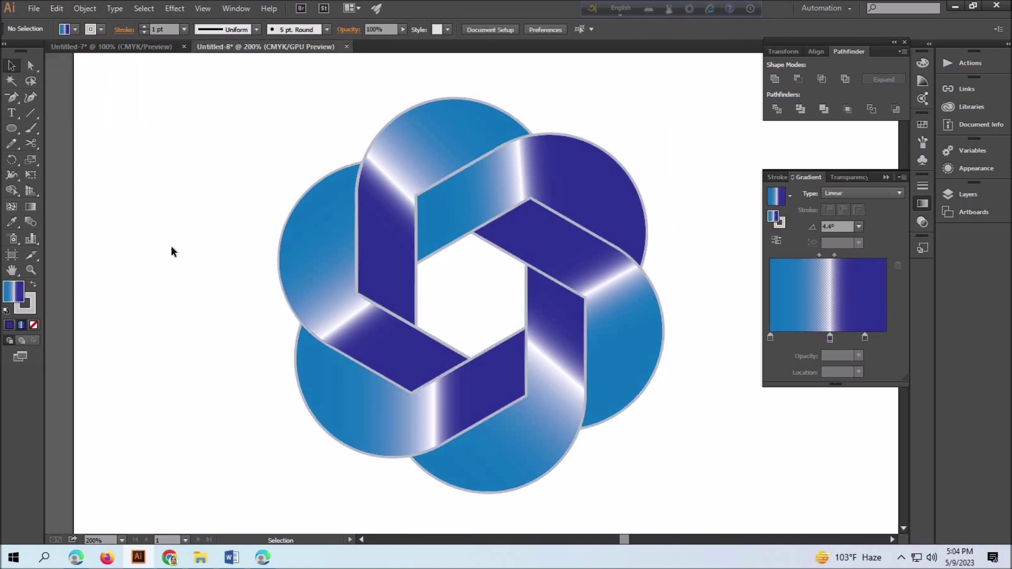
Step: Thin the knot's outlines to 0.5 pt
drag(202, 130, 681, 446)
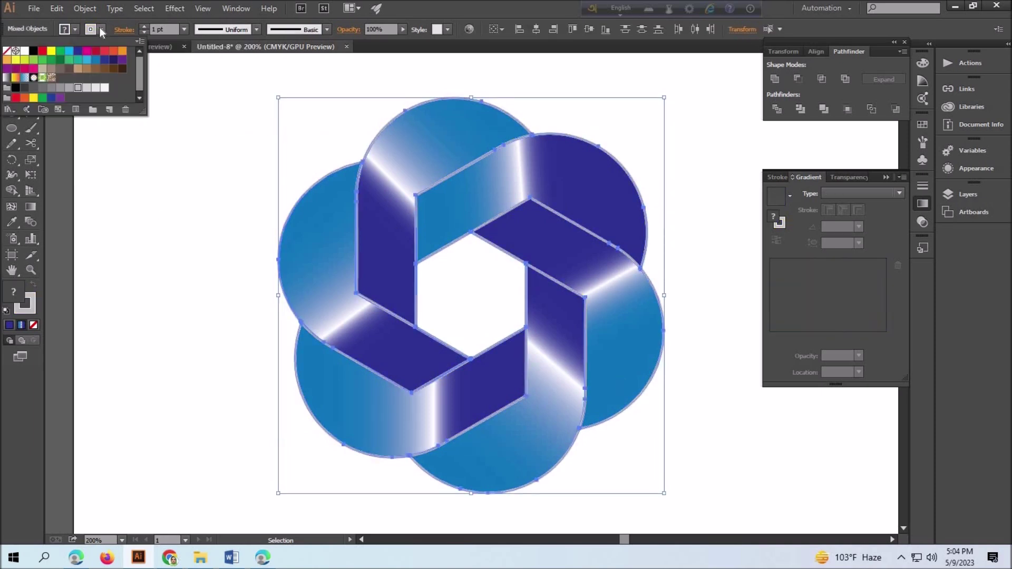
click(185, 29)
click(195, 63)
click(207, 189)
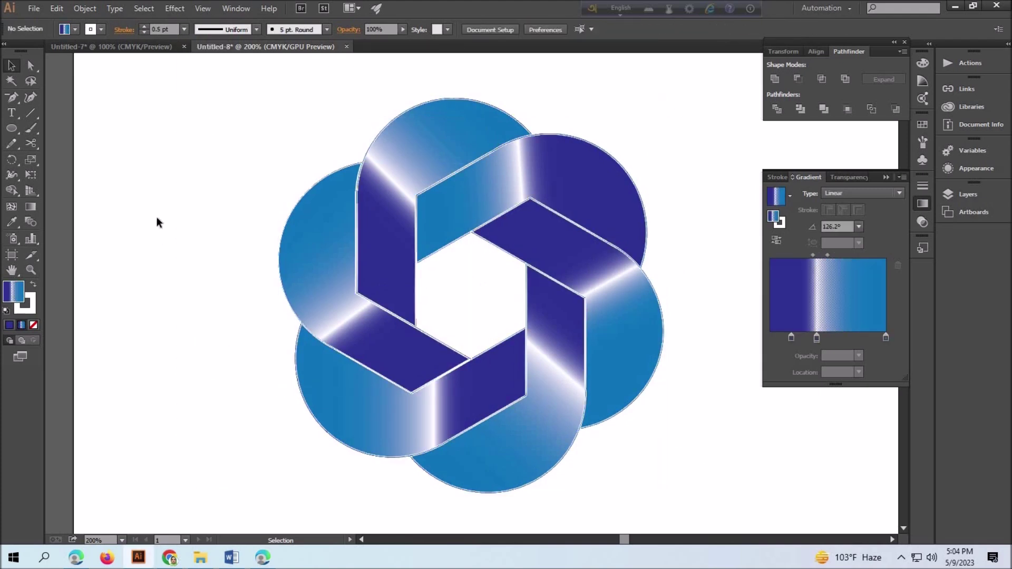
Step: Set the knot's outlines to white and reselect all the artwork
drag(157, 222, 677, 477)
click(100, 29)
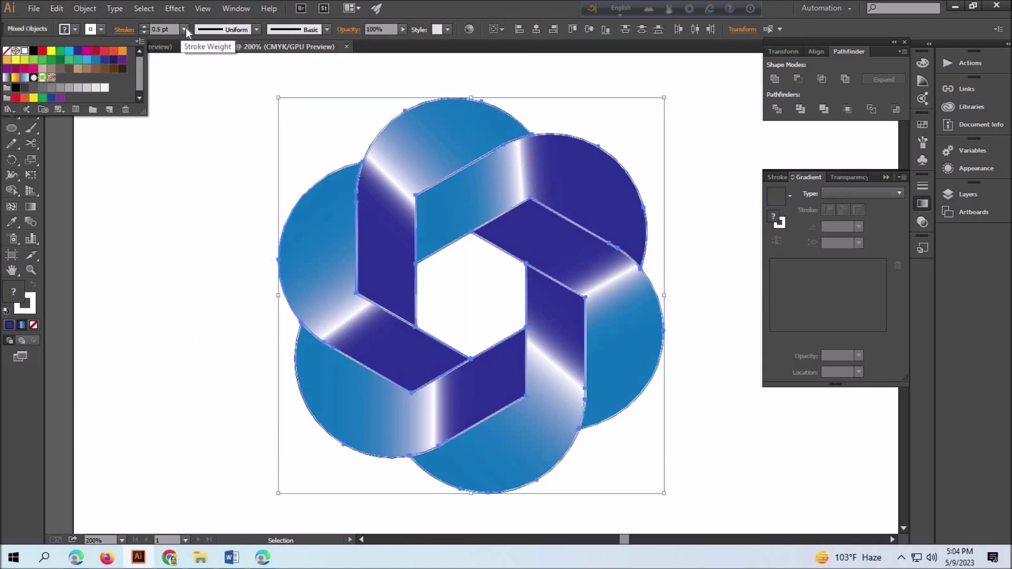
click(211, 203)
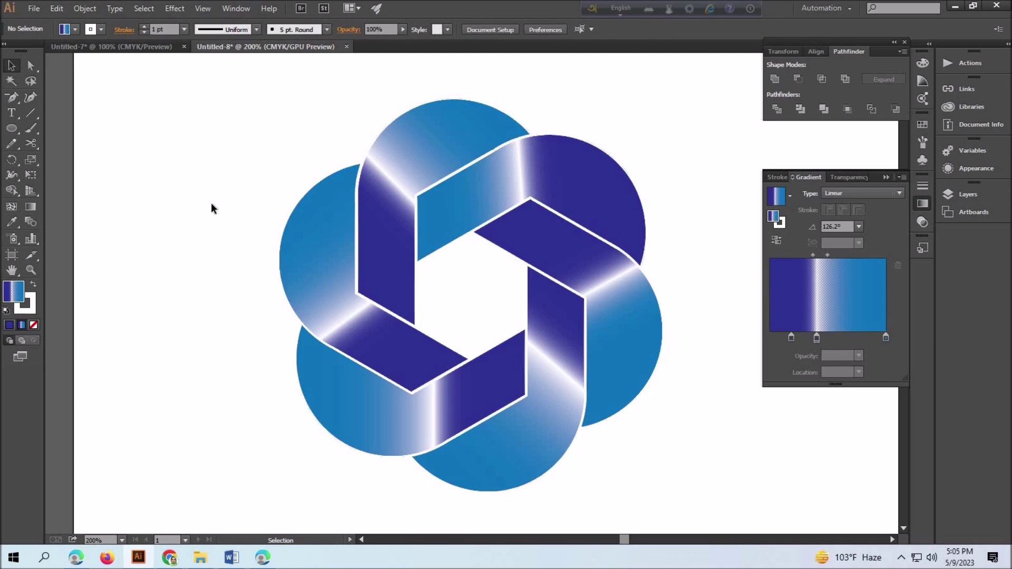
drag(223, 129, 687, 476)
click(193, 185)
scroll(185, 149, up, 1)
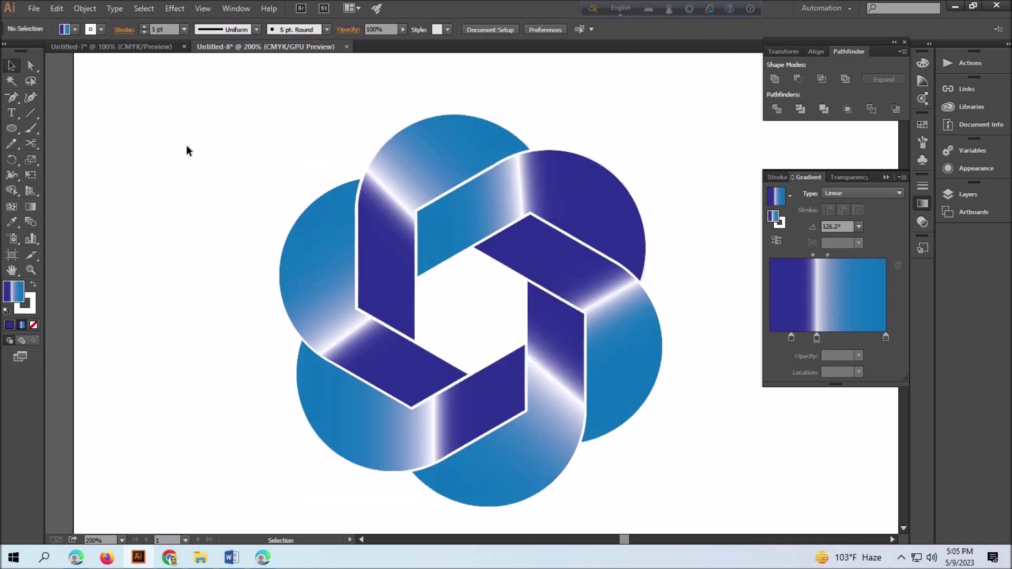
key(ctrl+a)
click(75, 30)
click(73, 30)
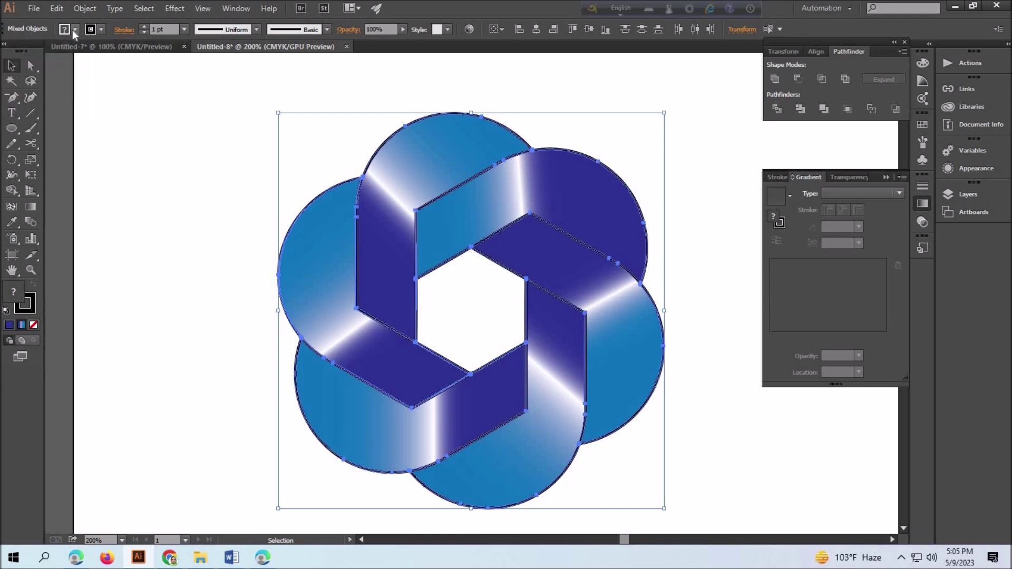
Step: Set Fill to None on every knot shape and stroke all loops black at 4 pt
click(86, 47)
drag(176, 131, 705, 491)
click(184, 30)
click(201, 196)
drag(200, 196, 376, 131)
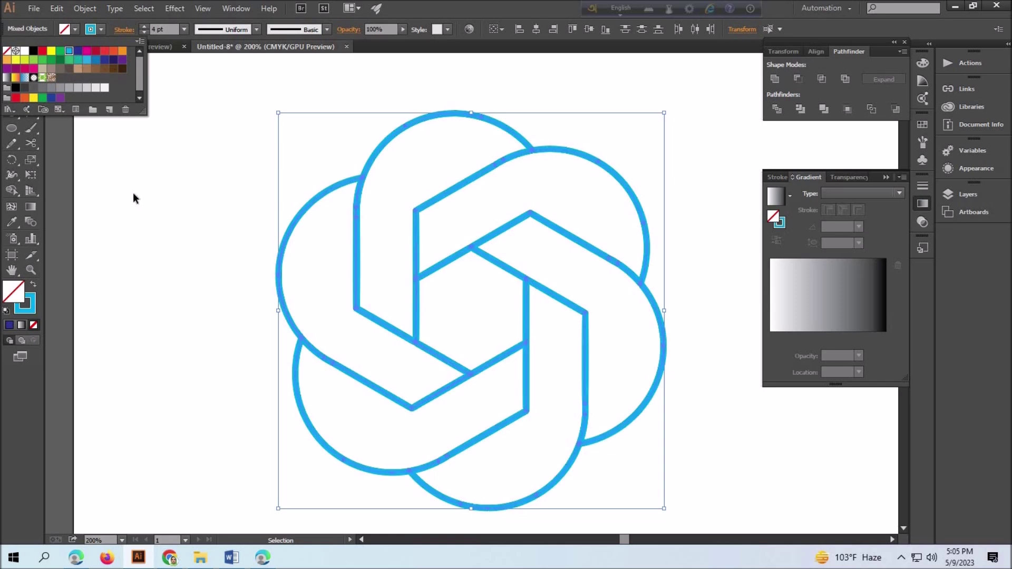
click(147, 206)
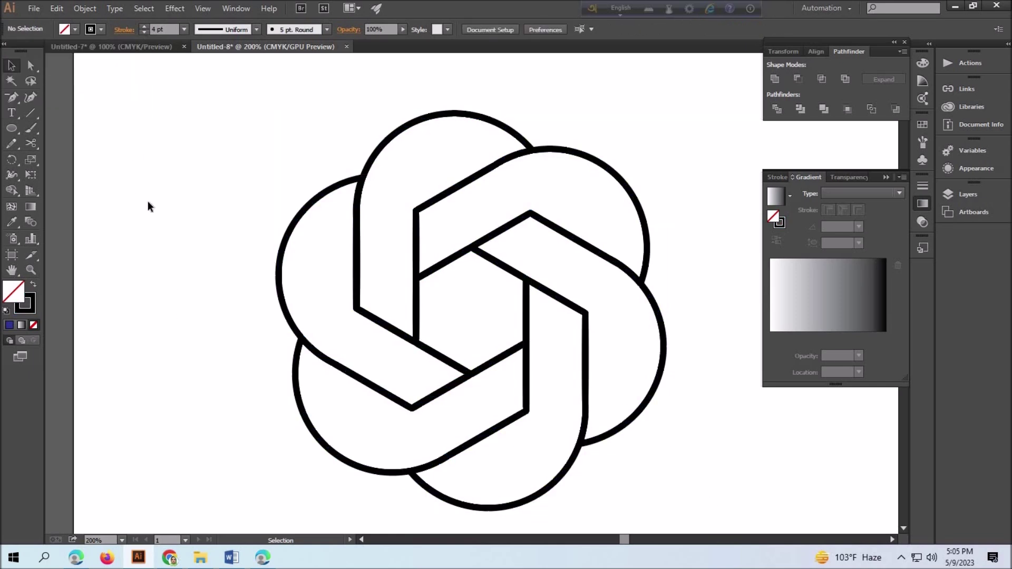
scroll(148, 207, up, 1)
key(ctrl+a)
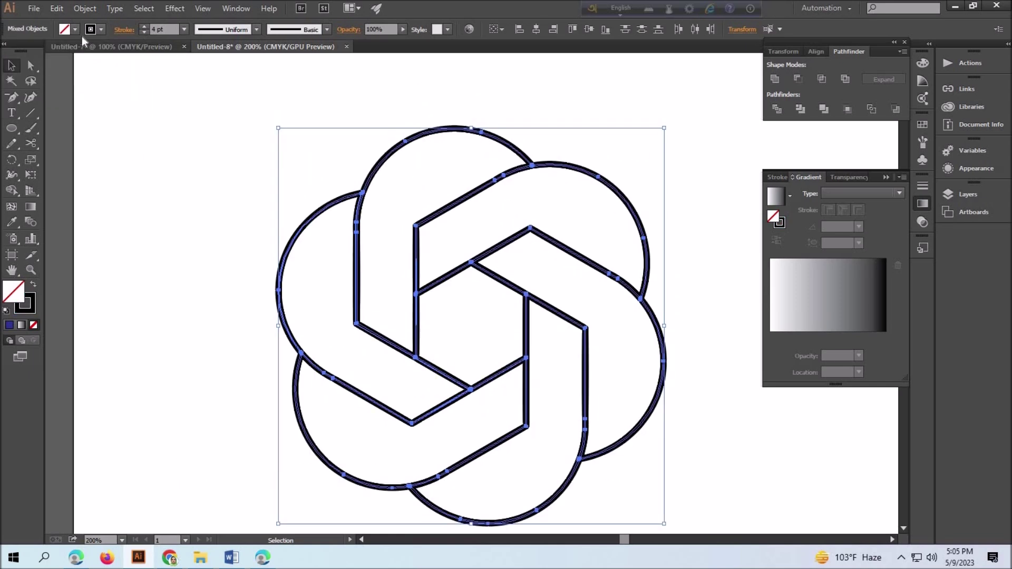
click(75, 29)
click(131, 157)
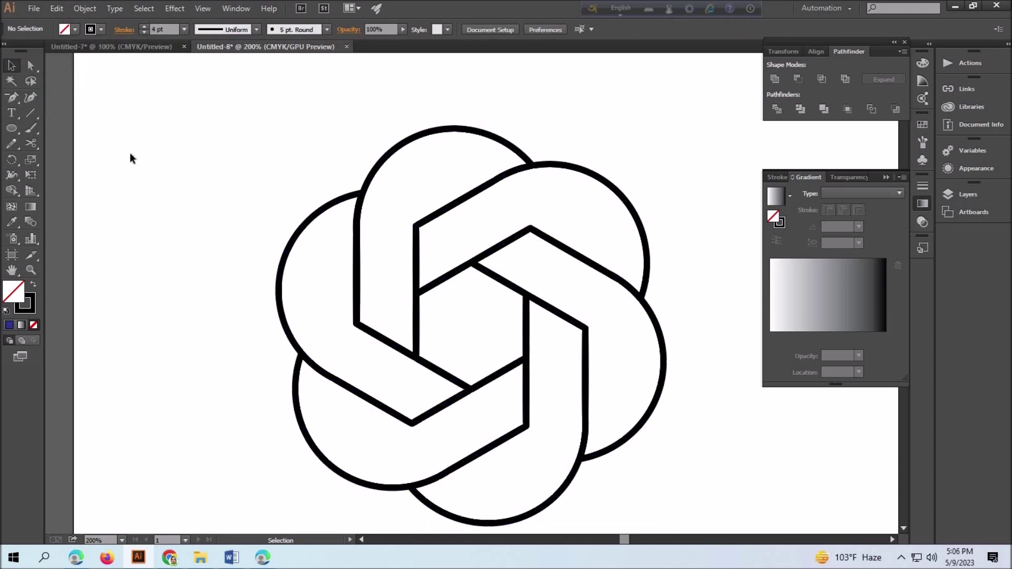